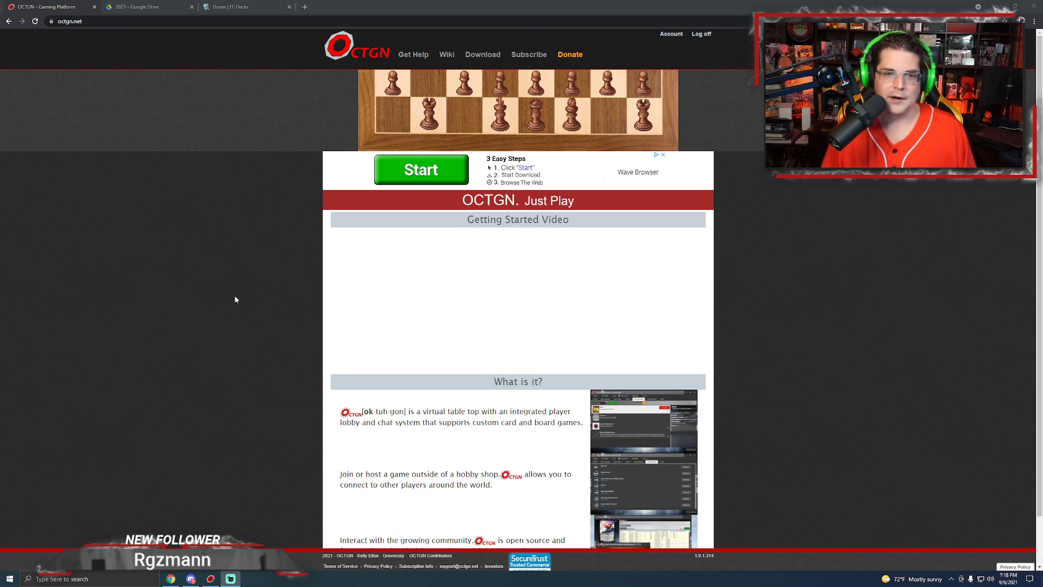
- Open the Download page of the OCTGN website, and maximize the OCTGN application window
left_click(483, 55)
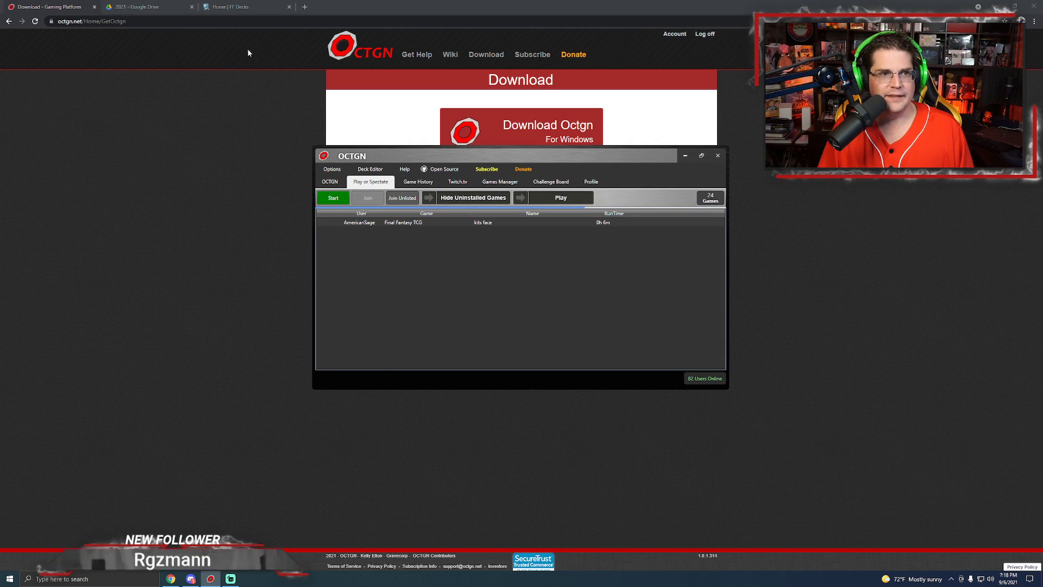
left_click(700, 156)
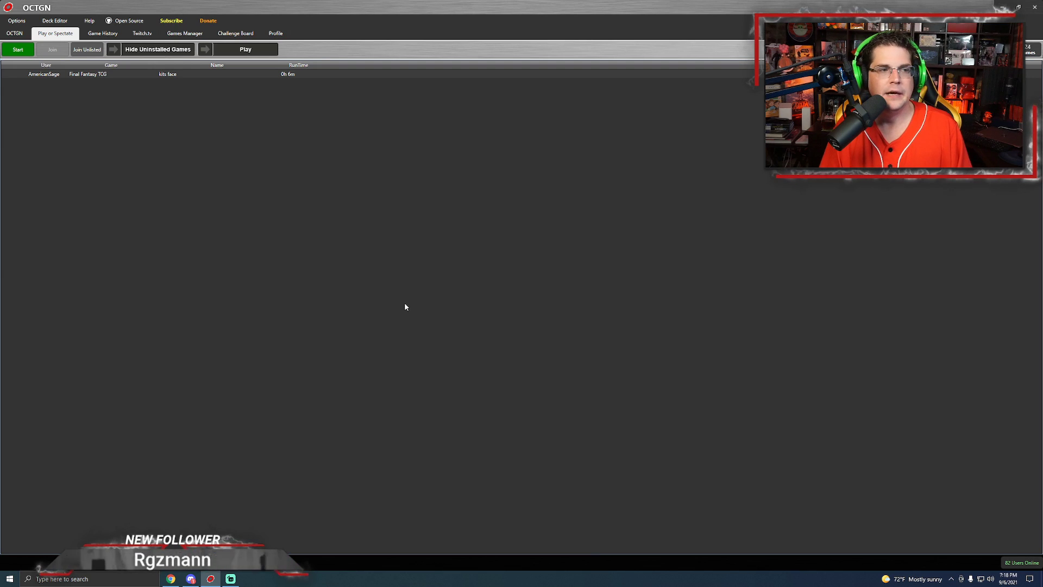
- Open OCTGN's list of available games and select Final Fantasy TCG
left_click(184, 37)
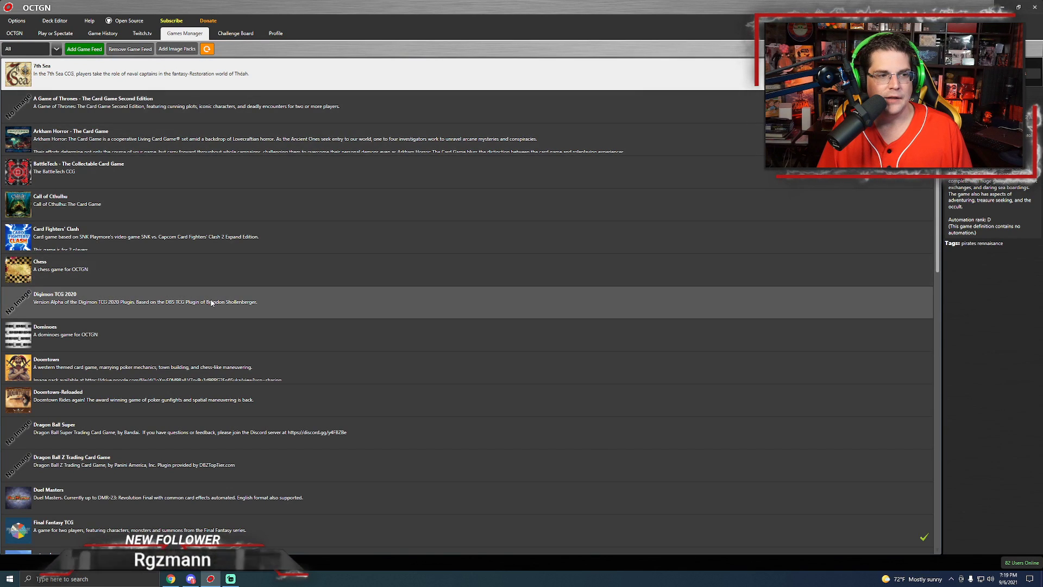
scroll(212, 303, "down", 3)
scroll(210, 294, "down", 1)
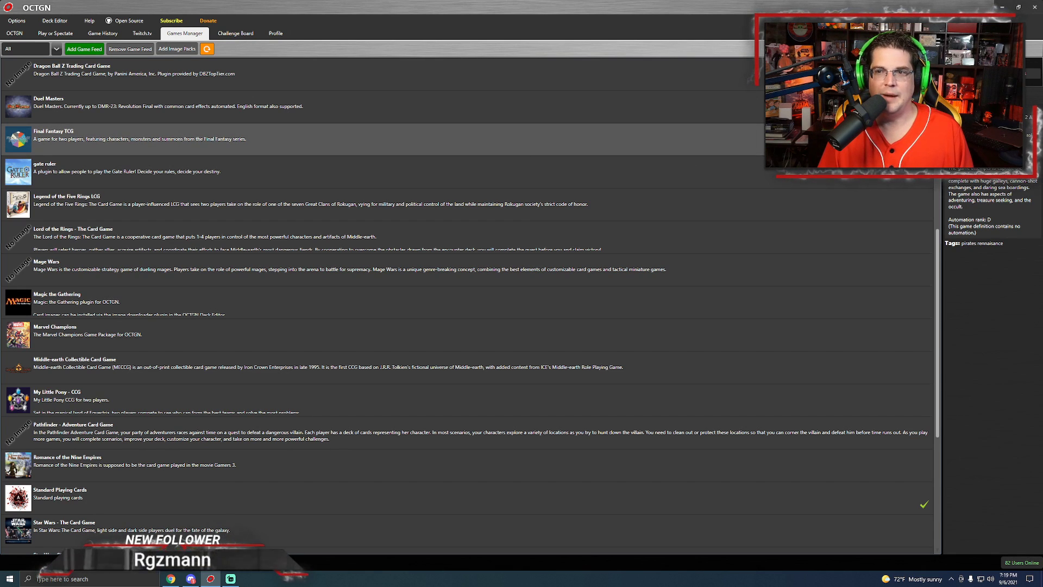
left_click(358, 152)
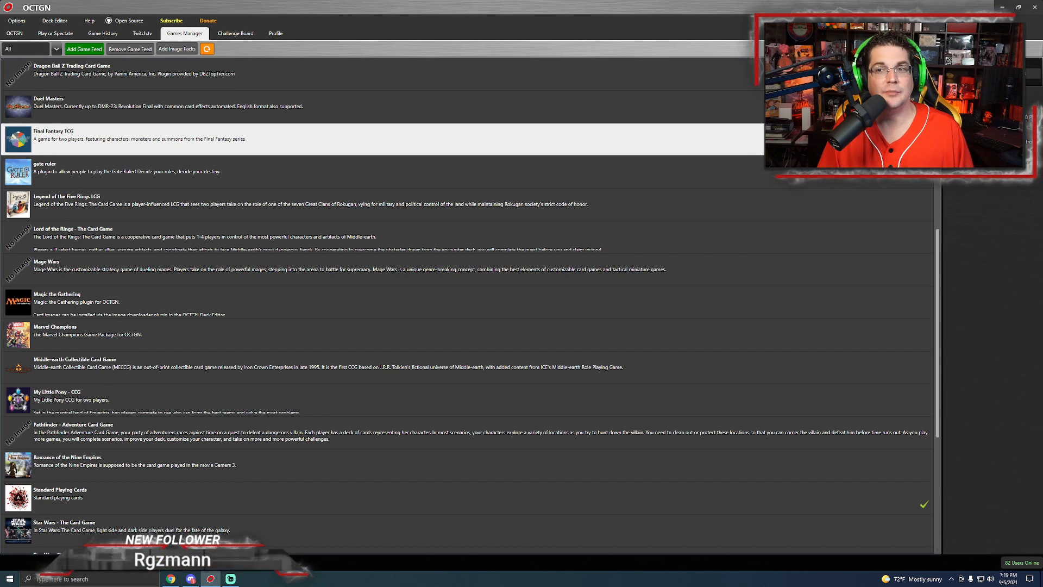
- Select Call of Cthulhu in the game list for comparison, and reselect Final Fantasy TCG
scroll(275, 226, "up", 5)
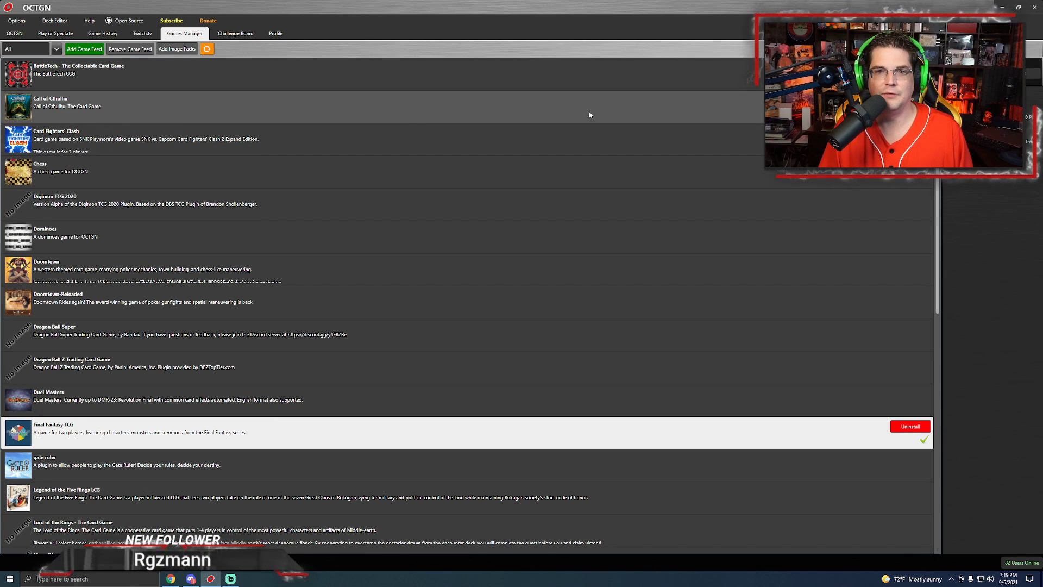
left_click(406, 106)
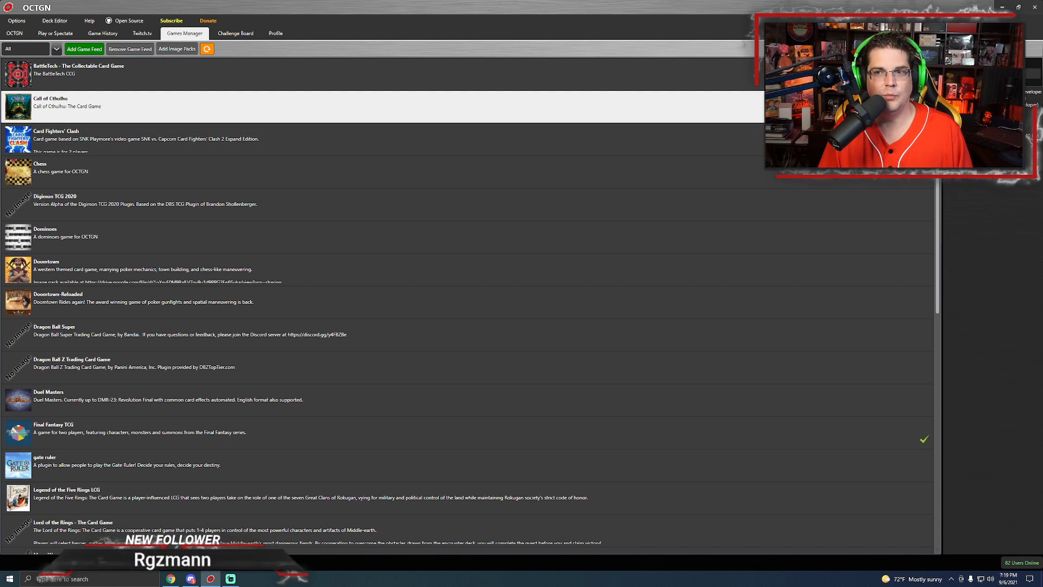
scroll(488, 258, "down", 3)
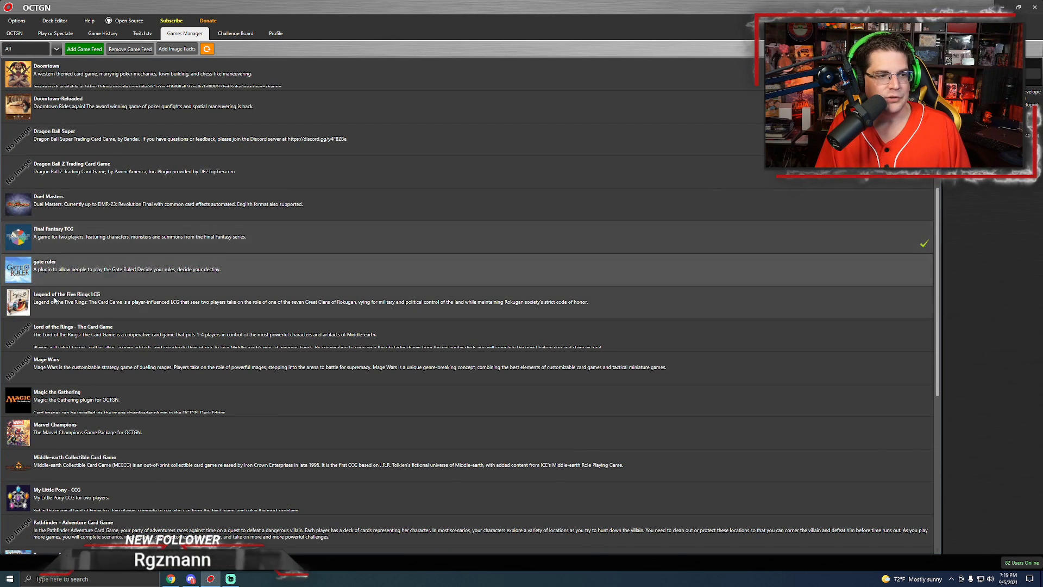
left_click(120, 242)
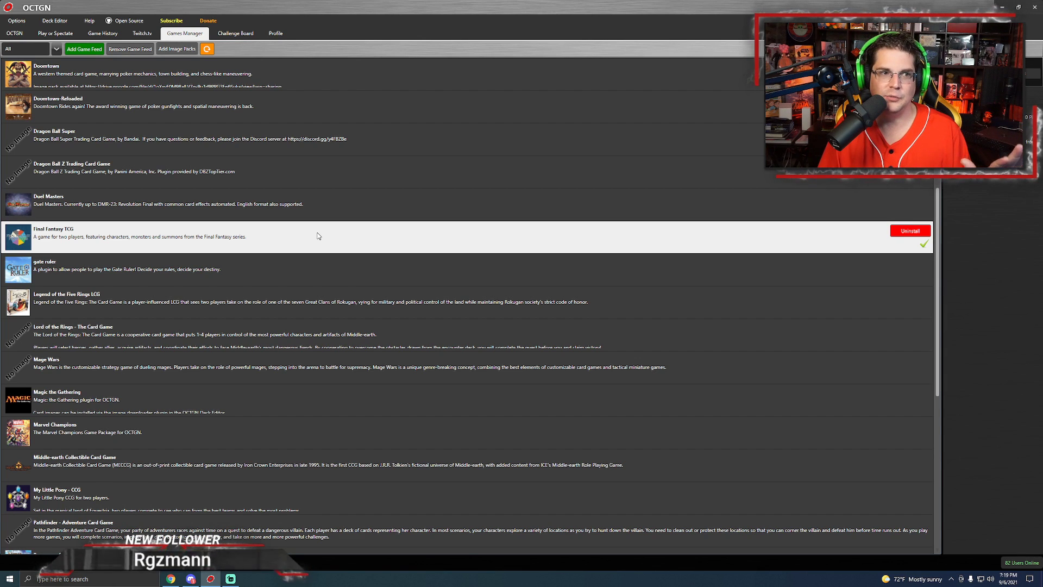
- Look through the whole list of games offered in OCTGN, from 7th Sea to WWE Raw Deal
scroll(252, 256, "down", 5)
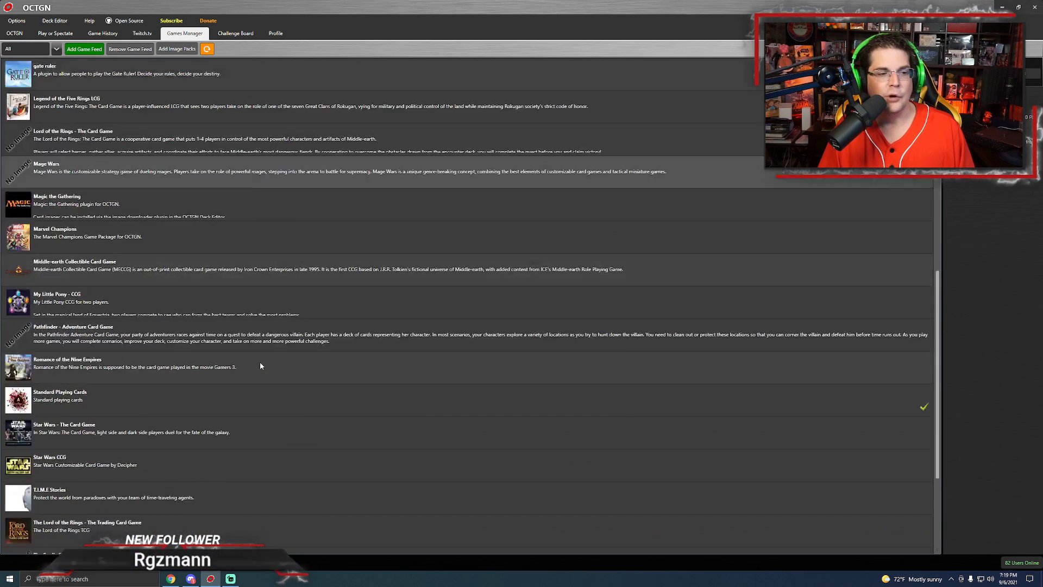
scroll(294, 386, "up", 10)
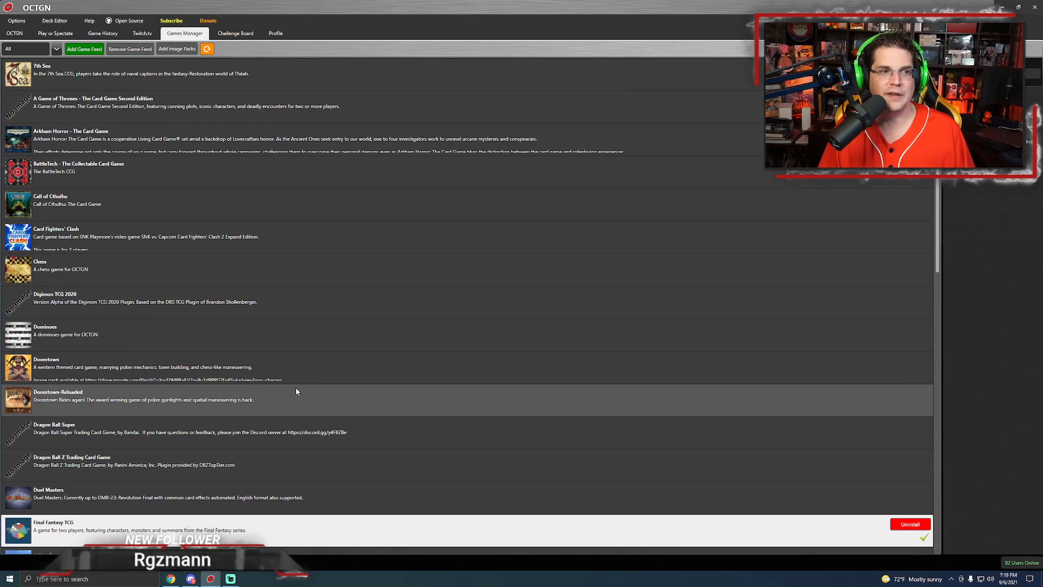
scroll(287, 385, "down", 6)
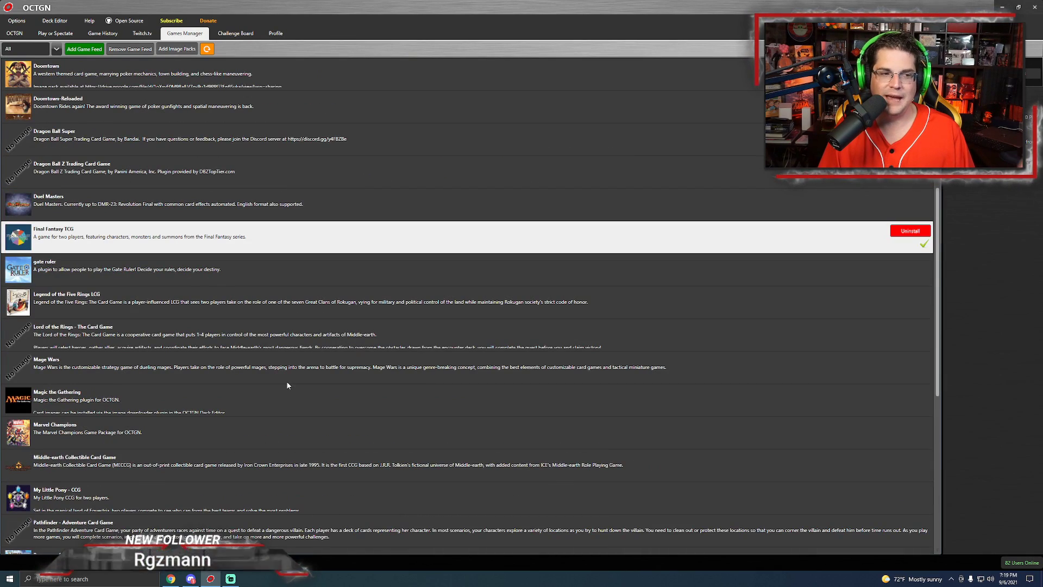
scroll(287, 385, "down", 4)
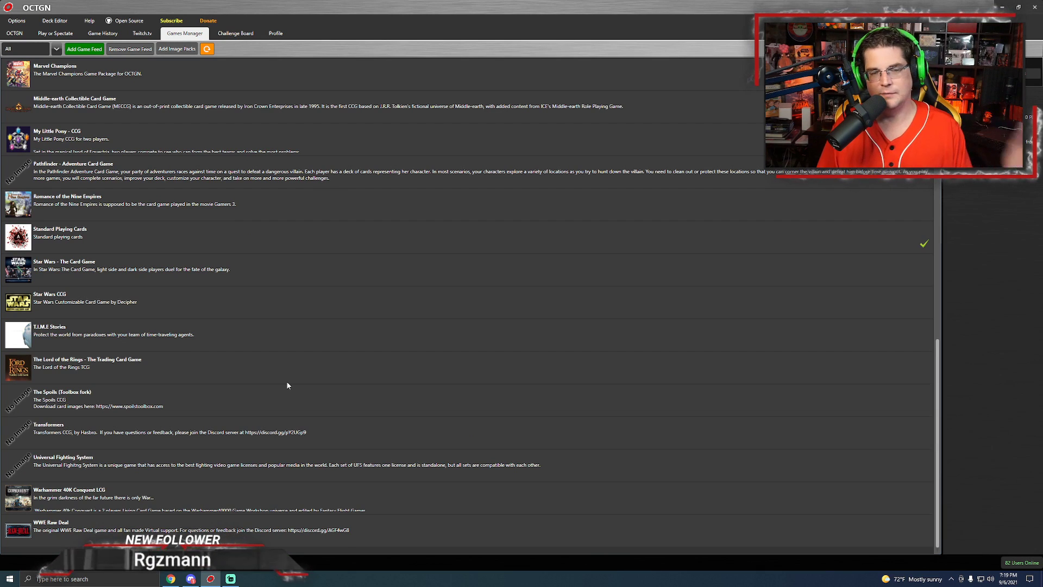
scroll(288, 385, "up", 10)
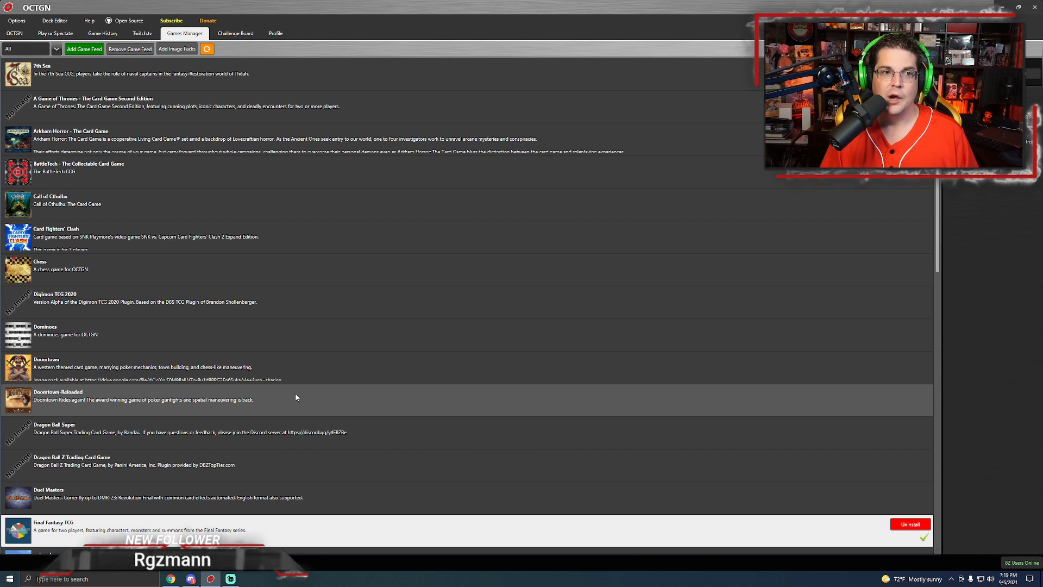
scroll(296, 397, "down", 3)
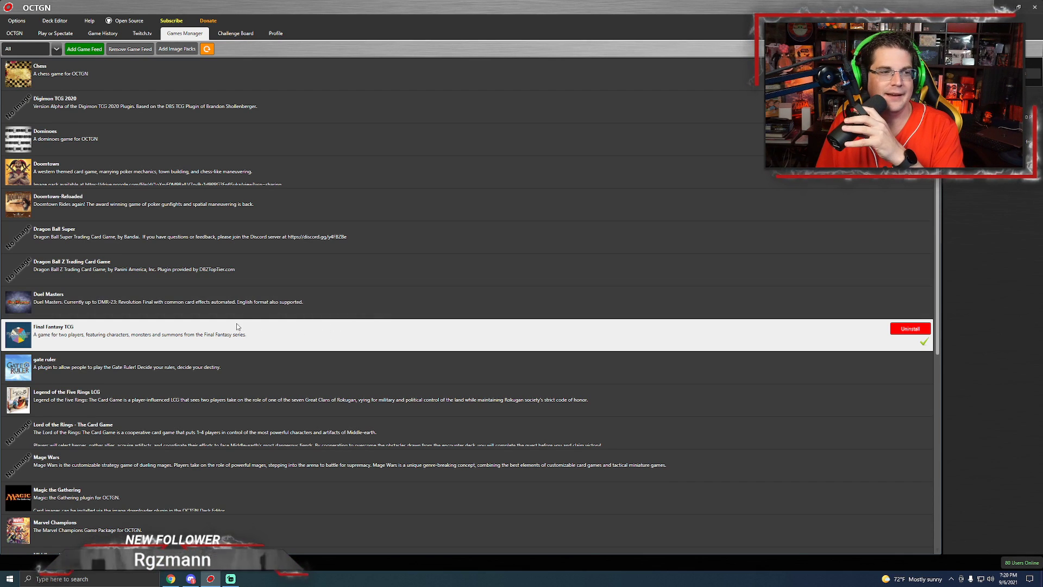
scroll(237, 326, "up", 1)
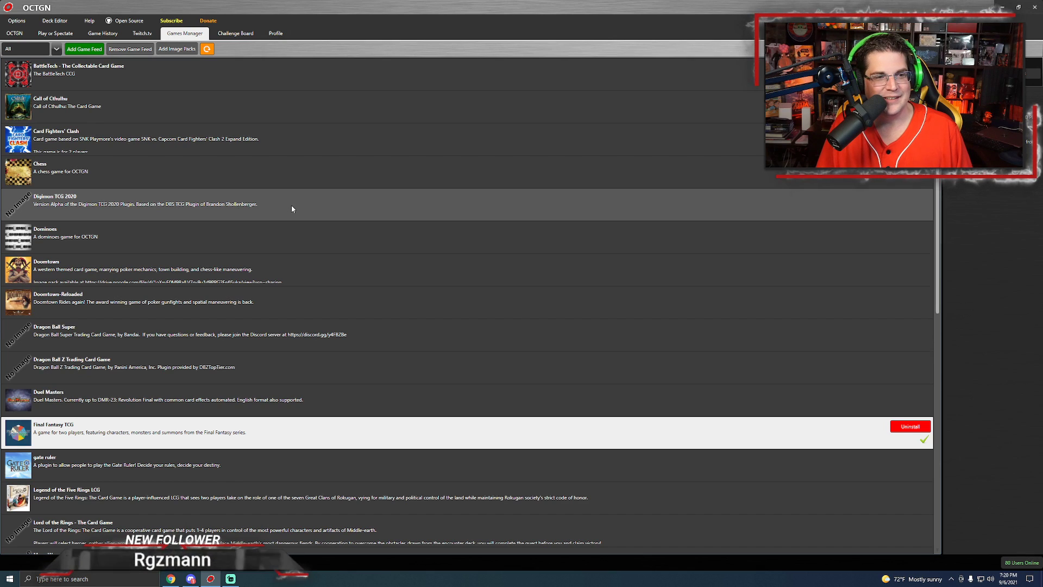
scroll(292, 209, "down", 5)
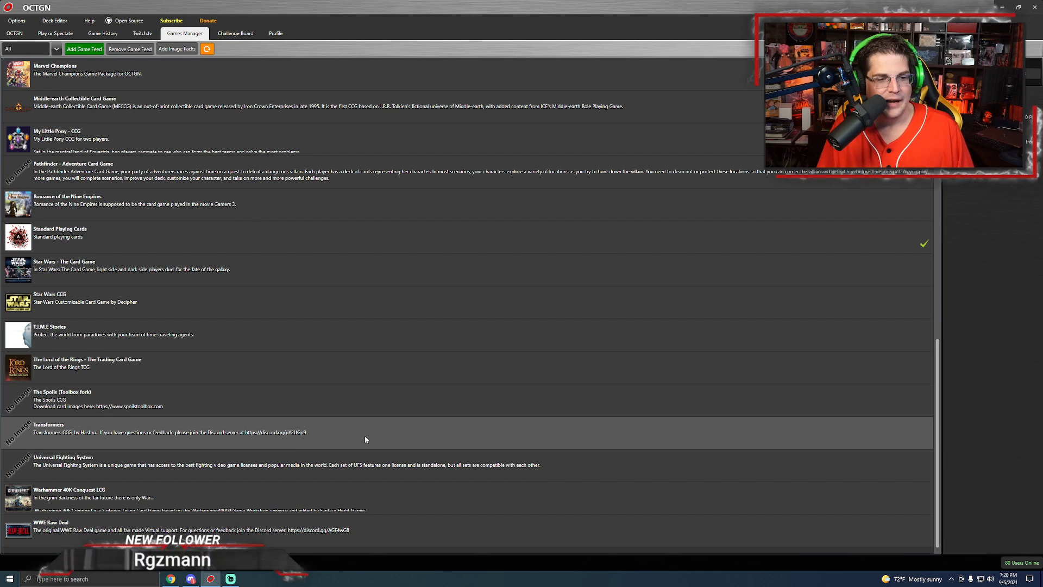
scroll(373, 429, "up", 4)
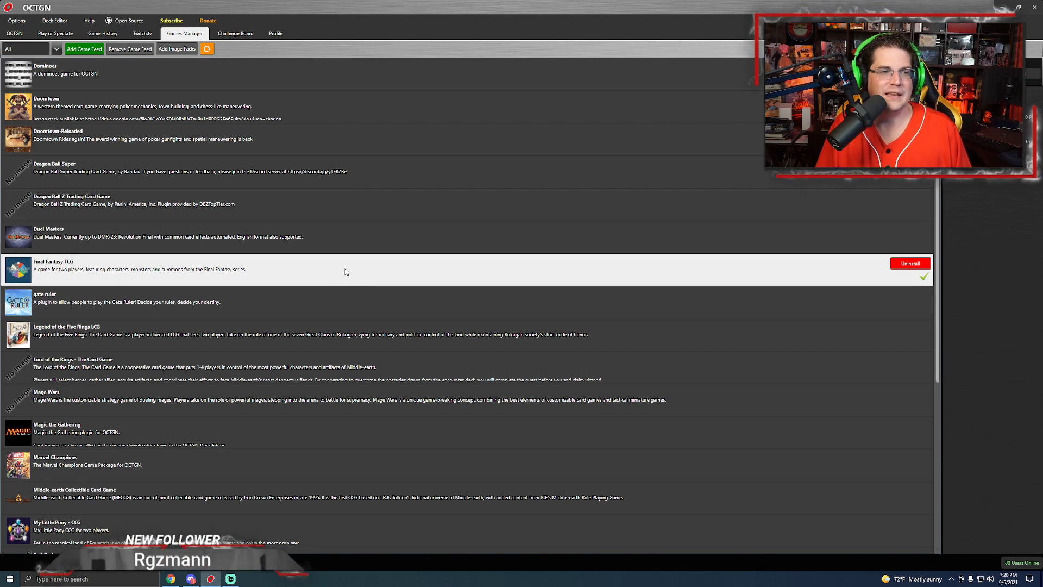
scroll(361, 310, "up", 5)
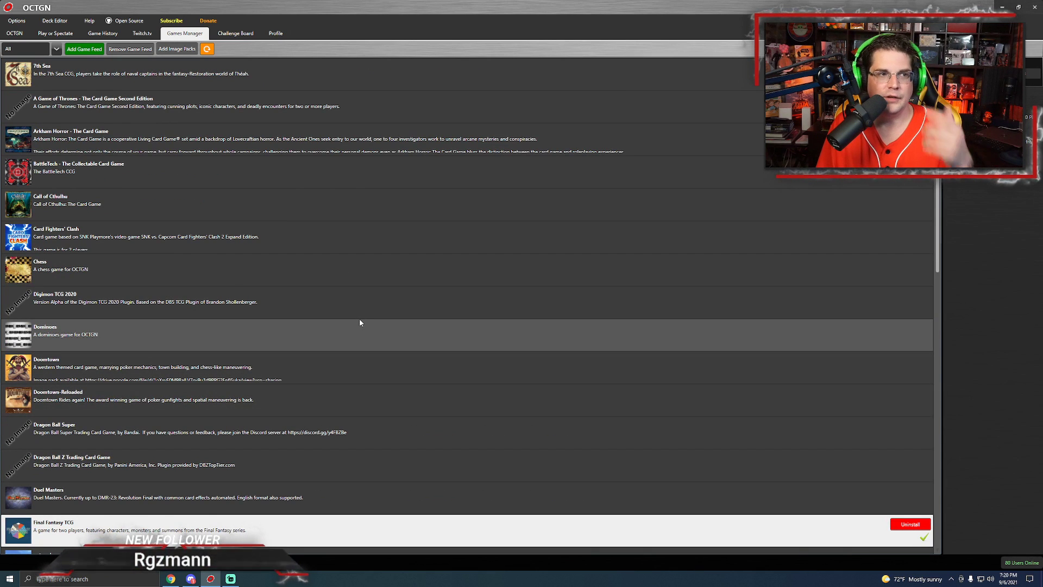
scroll(359, 322, "down", 5)
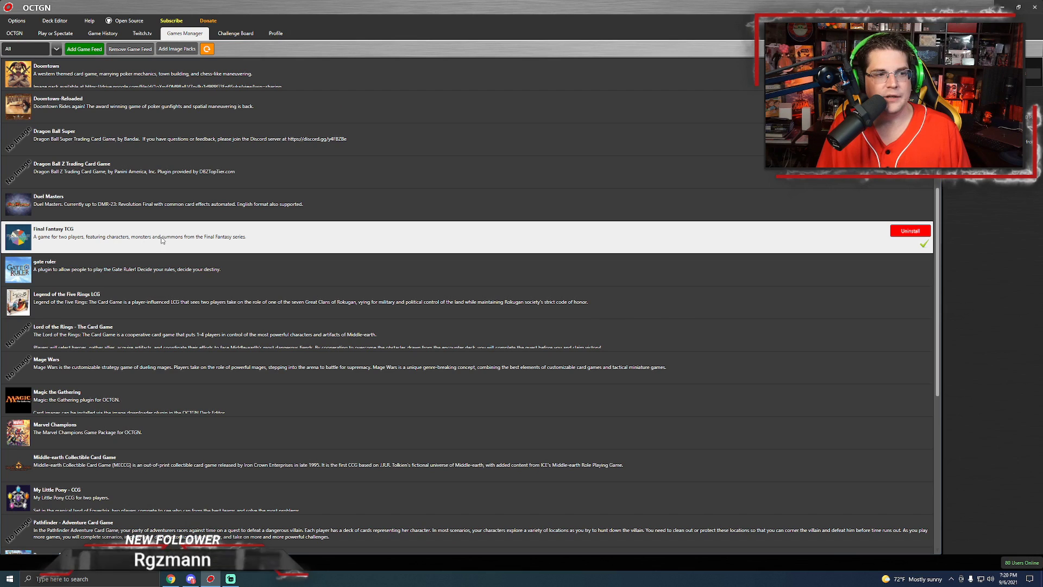
scroll(265, 236, "up", 5)
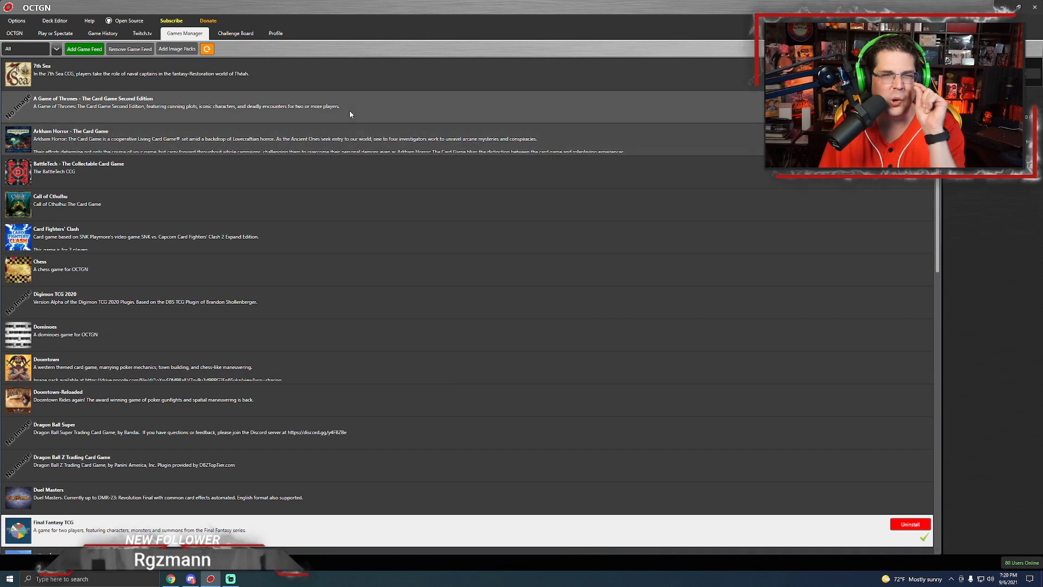
- Open the deck editor and create a new Final Fantasy TCG deck
left_click(60, 22)
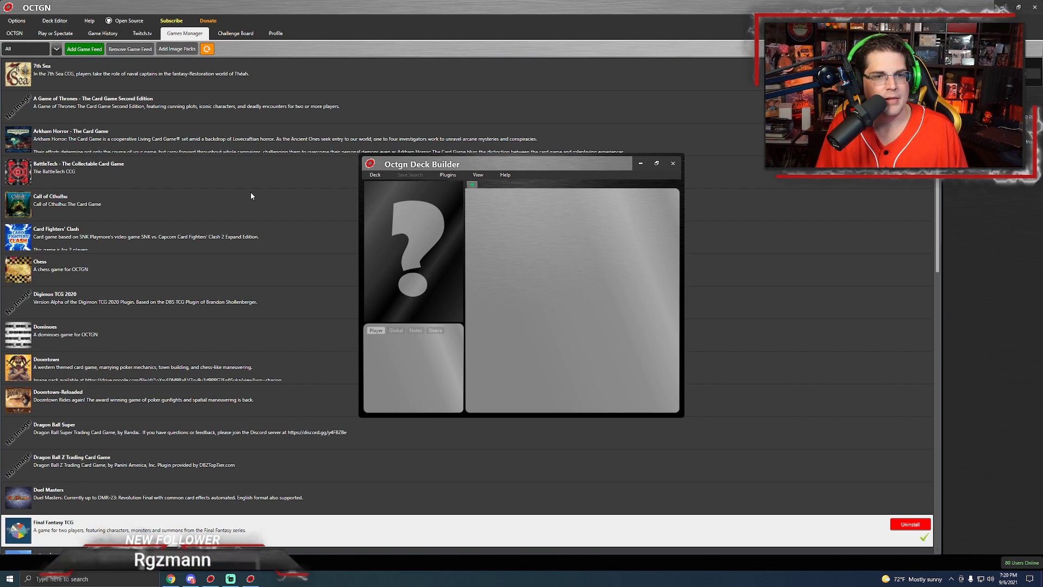
left_click(375, 174)
mouse_move(389, 183)
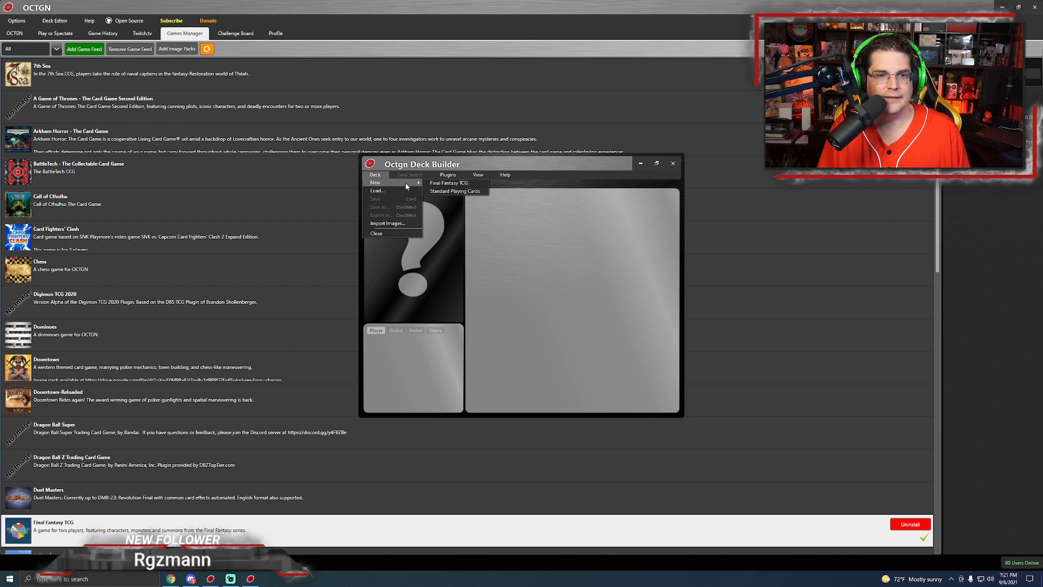
left_click(461, 185)
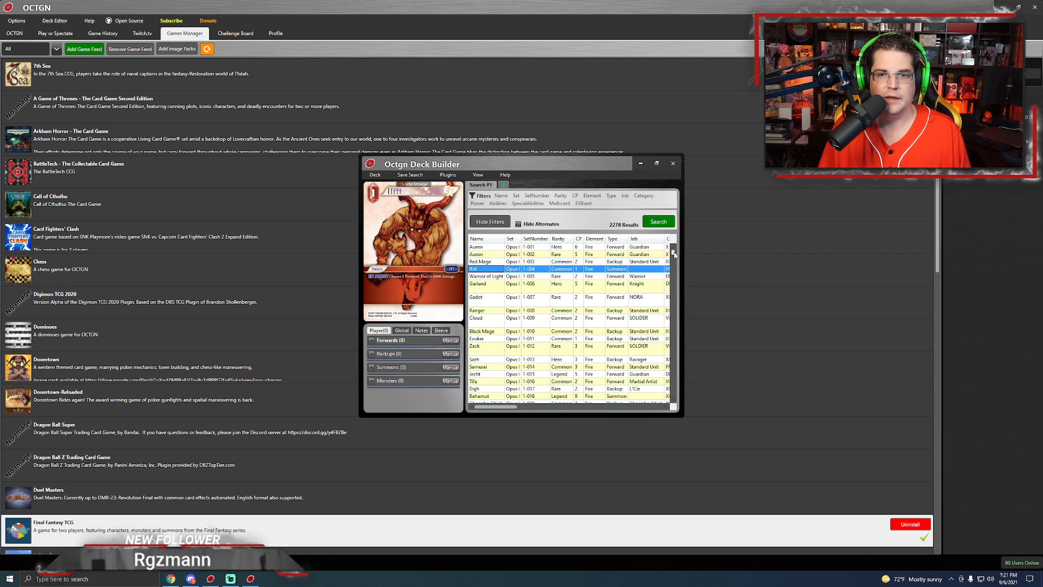
- Find the Opus XIV cards at the end of the card list and preview Vaan, number 14-125
scroll(678, 300, "down", 20)
left_click_drag(673, 263, 676, 407)
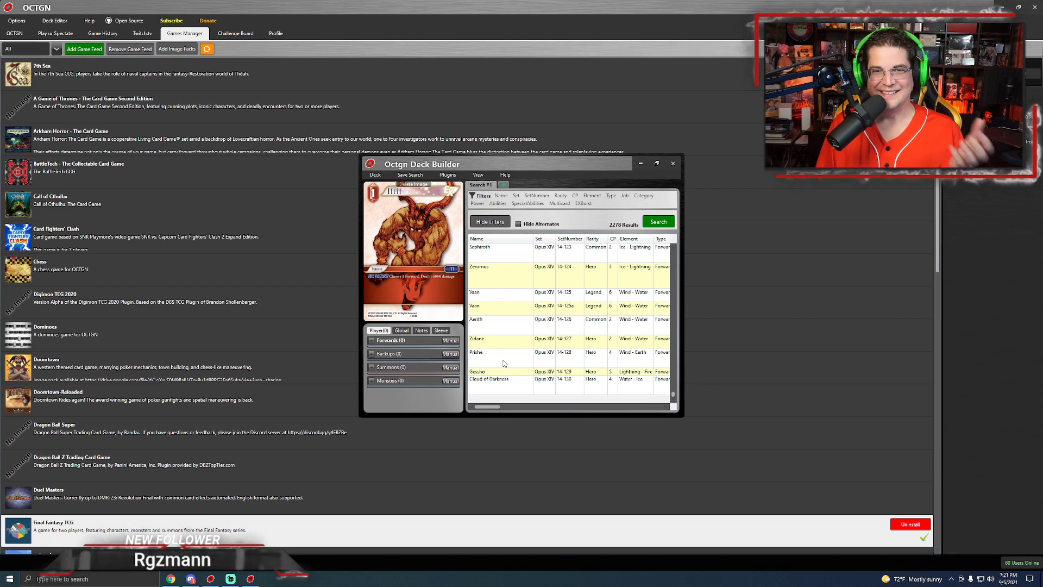
left_click(495, 296)
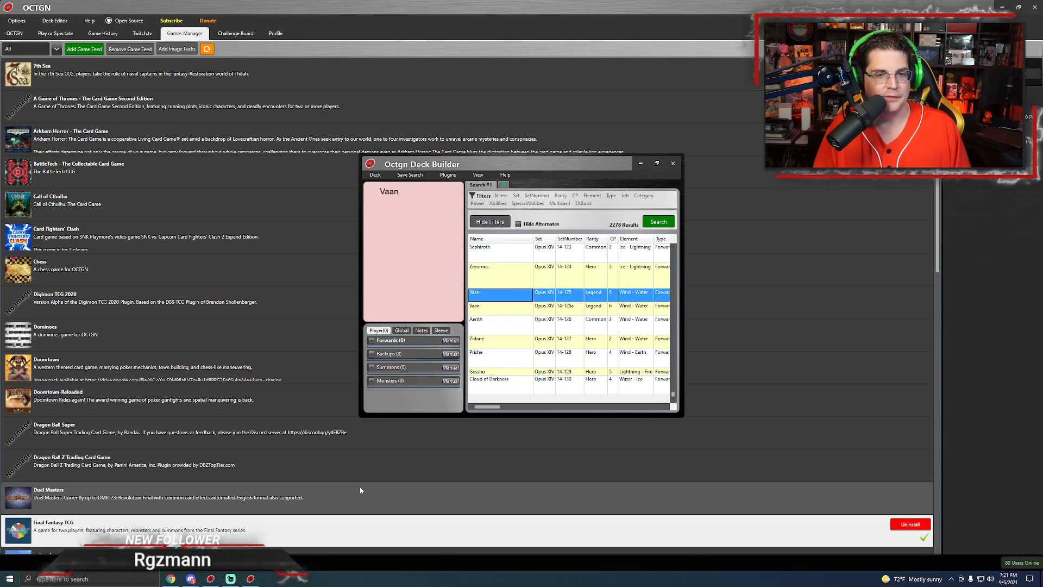
- Switch to the browser and show the Google Drive folder 2021 containing the FFTCG image pack file
left_click(170, 579)
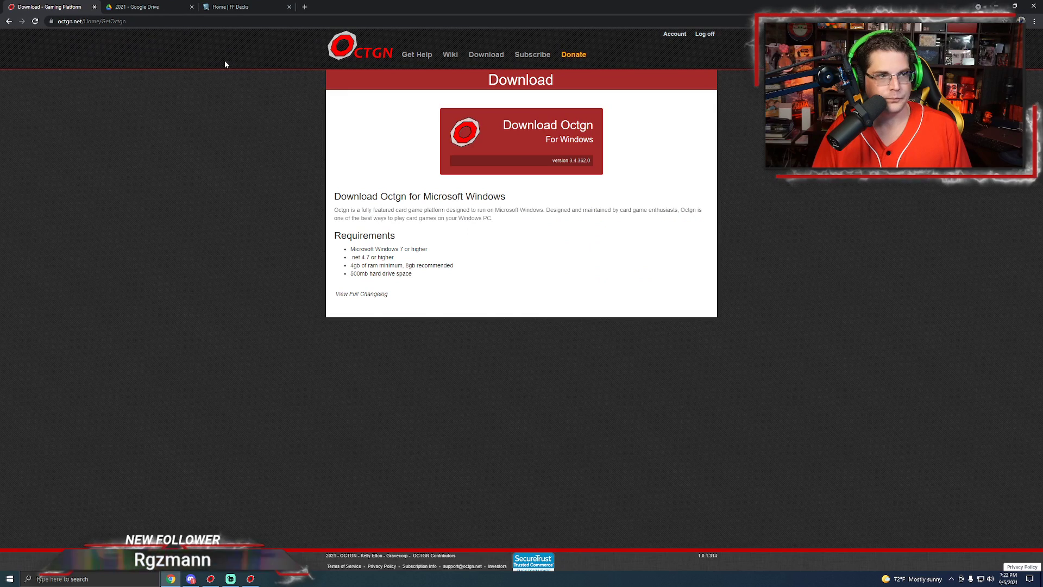
left_click(148, 9)
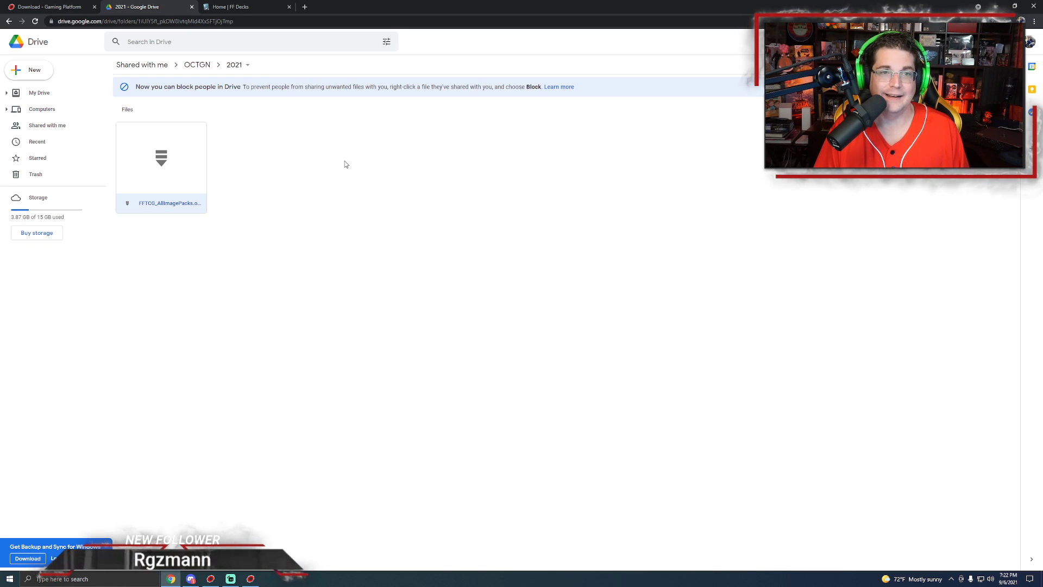
- Return to the Deck Builder and check the previews of several Opus XIV cards, including Dark Knight, Rosa, The Emperor, Gabranth and Ifrita
key("alt+Tab")
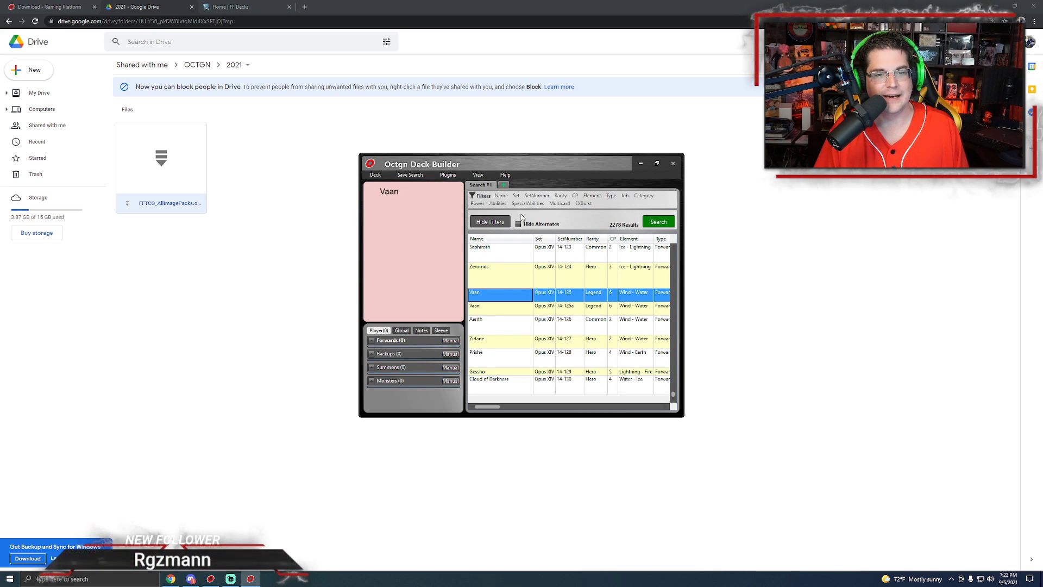
scroll(510, 293, "up", 10)
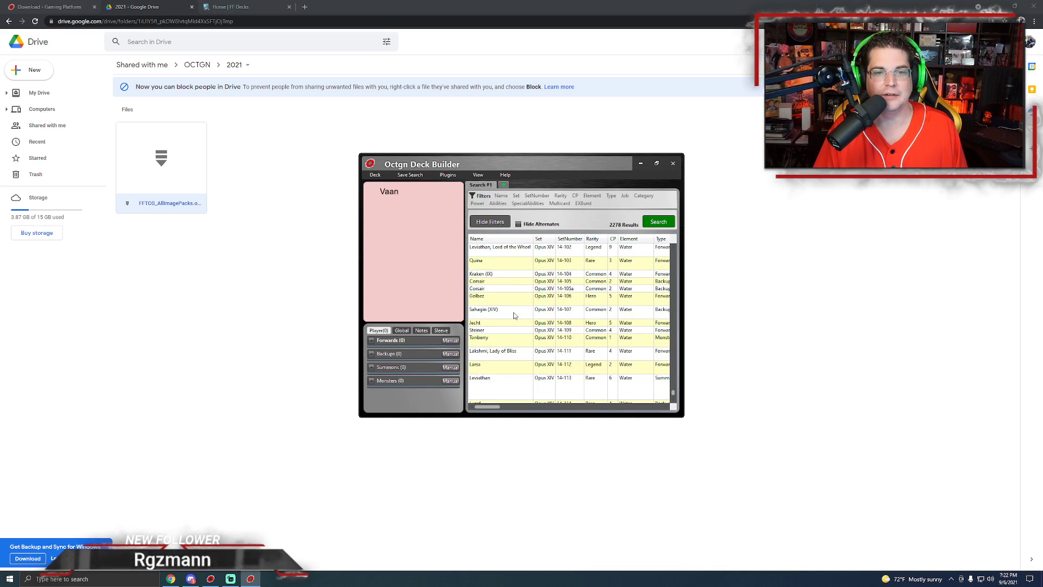
scroll(515, 316, "up", 5)
left_click(513, 283)
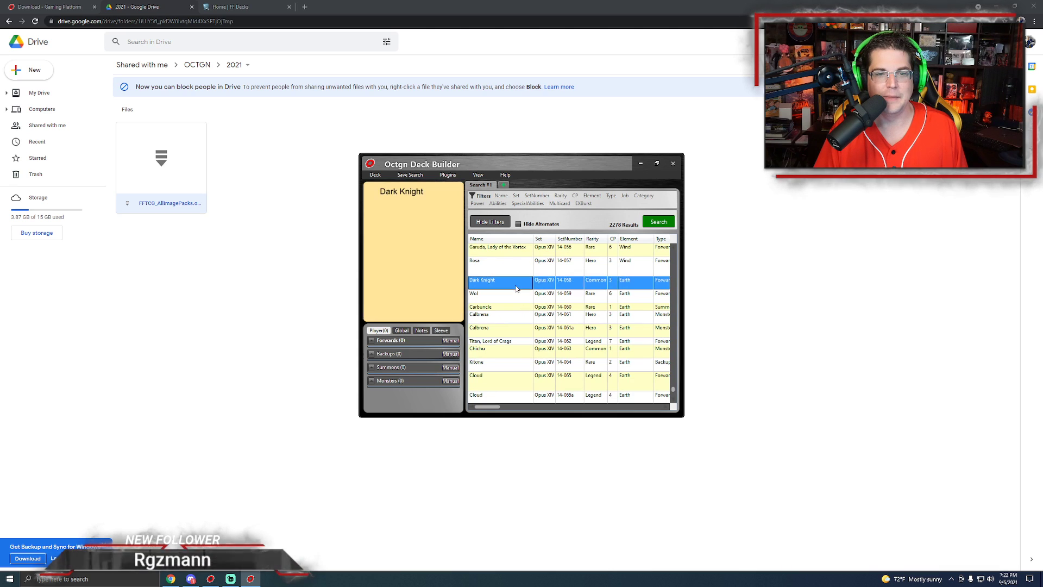
left_click(510, 270)
scroll(508, 304, "up", 5)
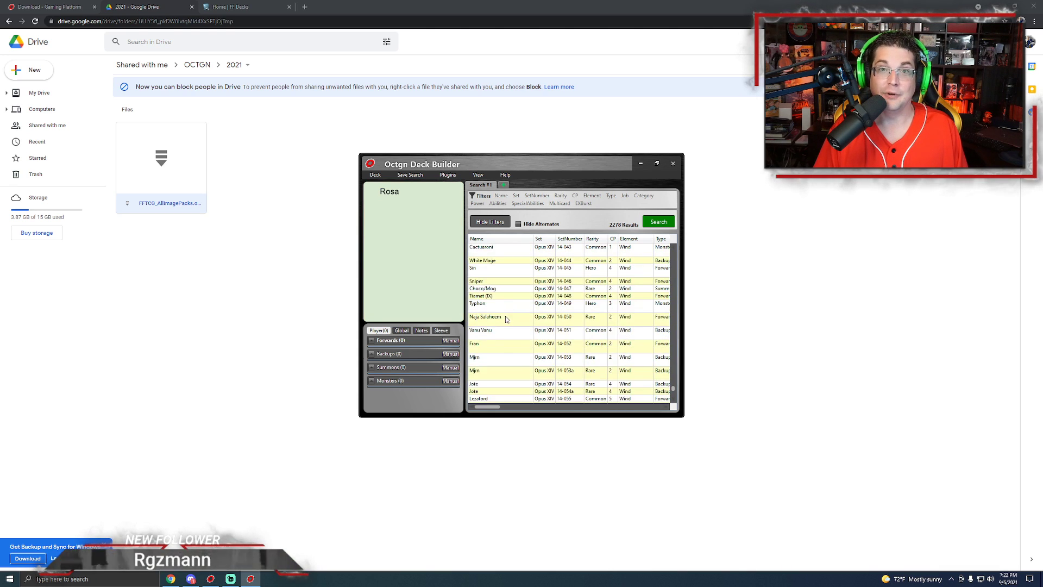
scroll(507, 320, "up", 1)
left_click(503, 278)
left_click(503, 291)
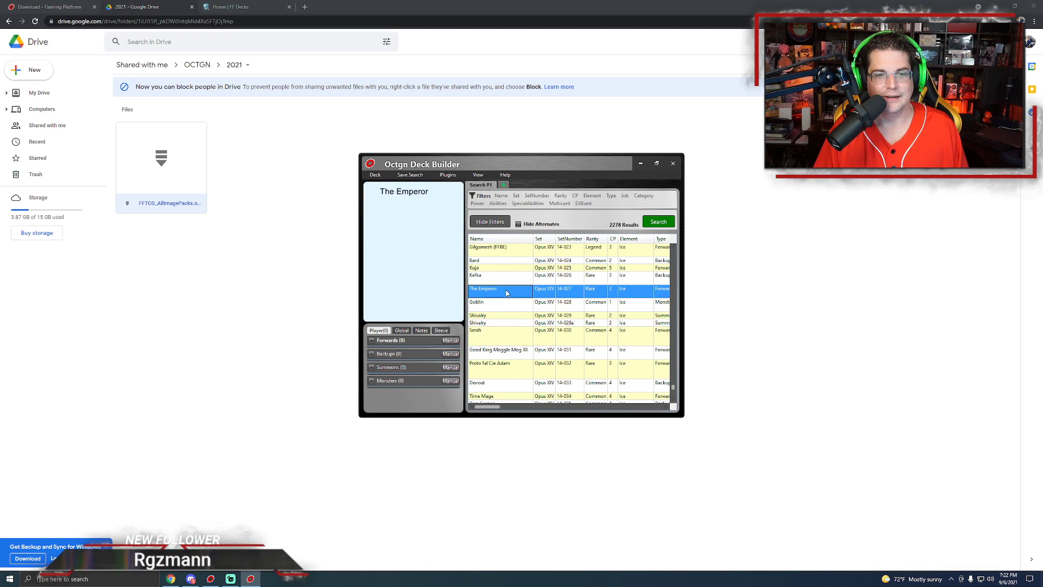
left_click(505, 262)
scroll(507, 325, "up", 3)
left_click(504, 298)
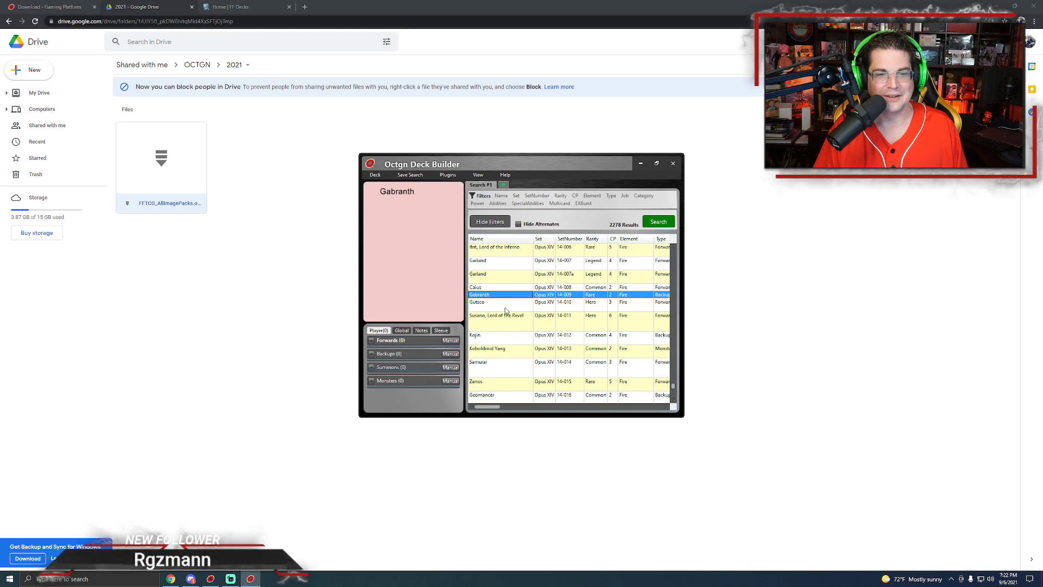
scroll(506, 325, "up", 3)
left_click(506, 324)
scroll(505, 298, "up", 3)
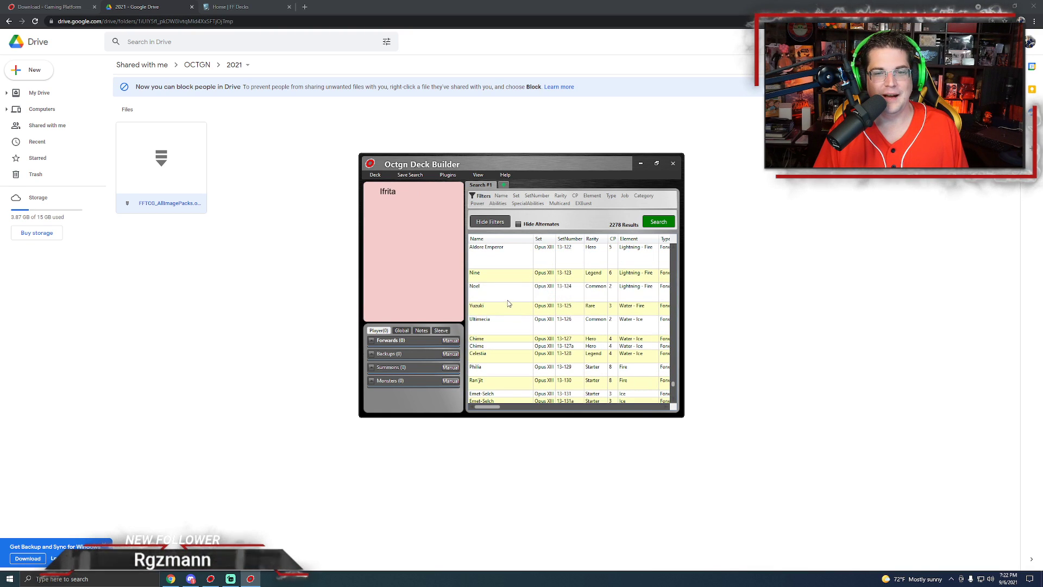
- Preview Noel from Opus XIII and Zenos from Opus XIV to compare their images, and close the Deck Builder
left_click(503, 284)
scroll(502, 304, "down", 10)
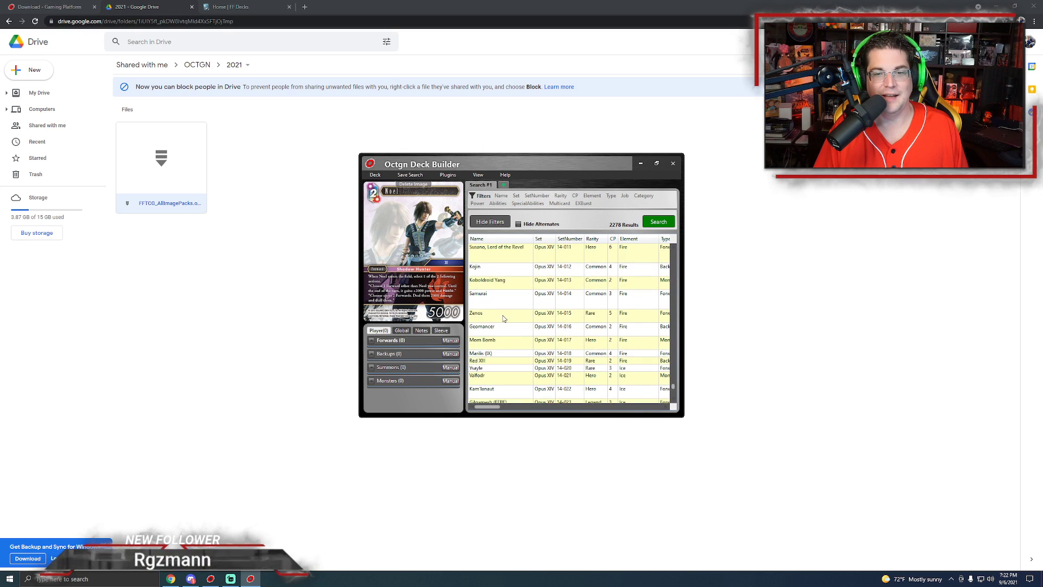
left_click(510, 319)
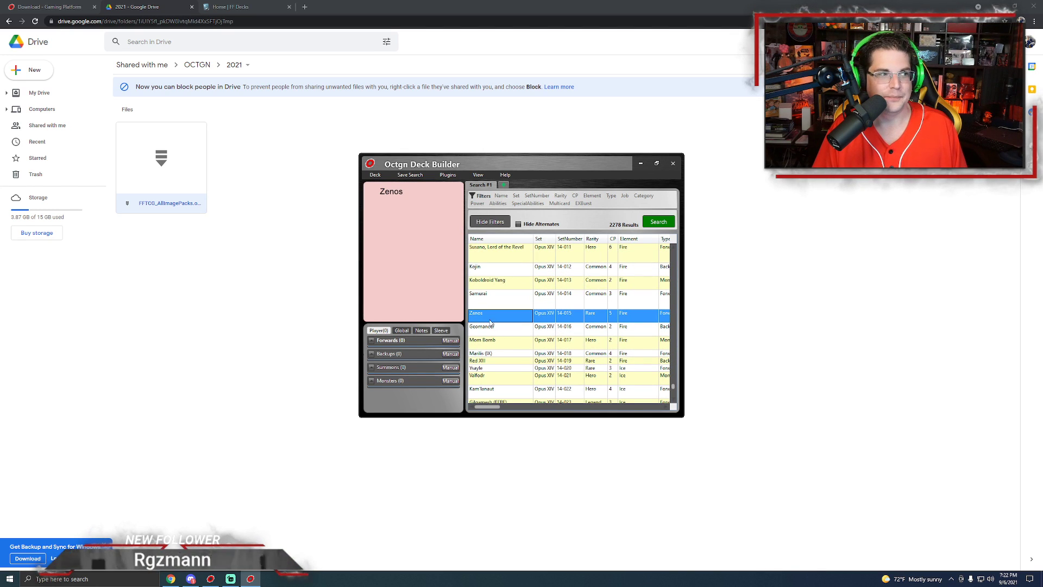
left_click(673, 163)
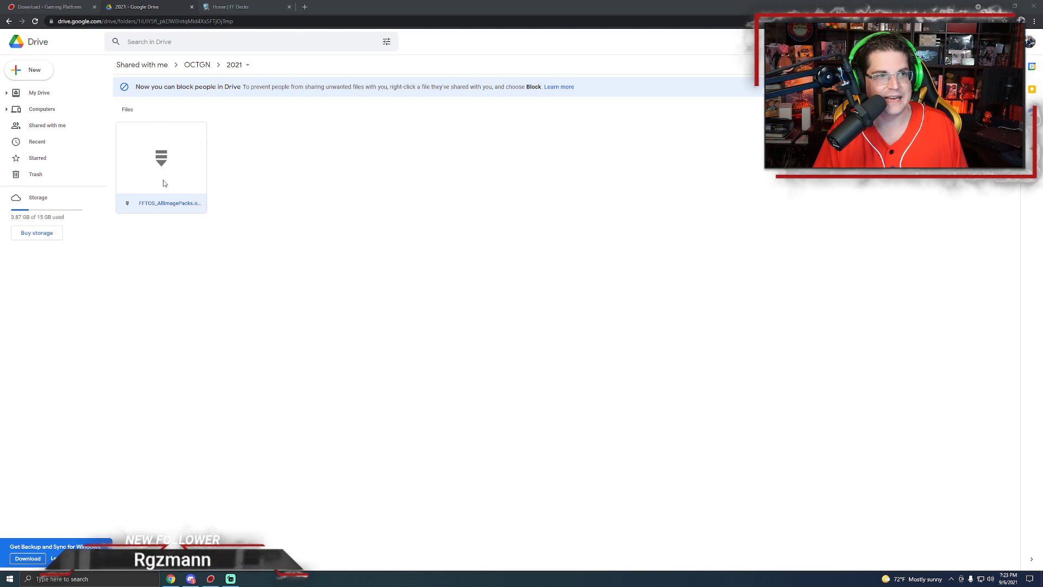
- Install the image pack FFTCG_AllImagePacks.o8c from the Desktop through OCTGN's games manager
left_click(211, 579)
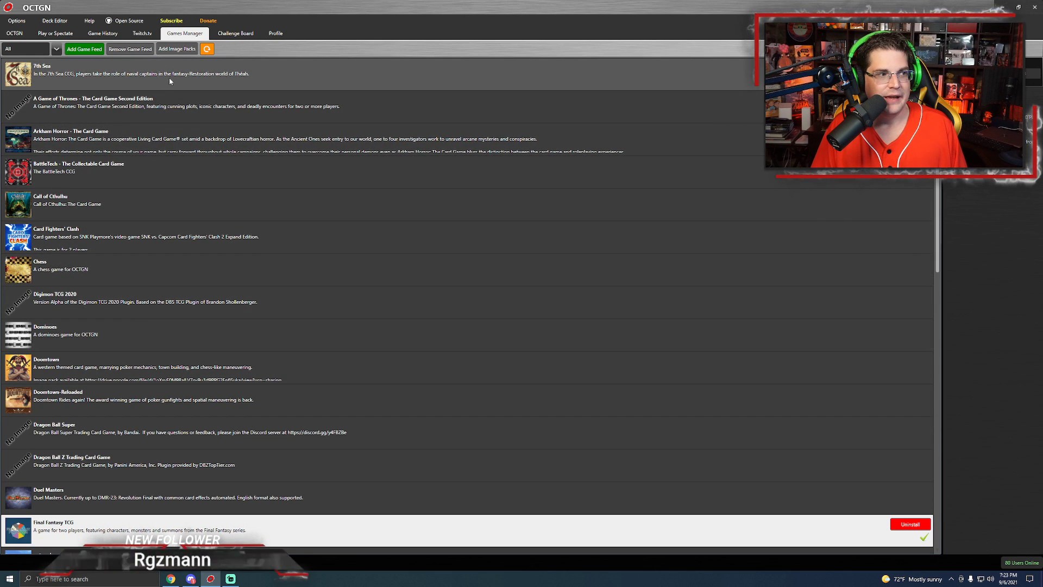
left_click(183, 50)
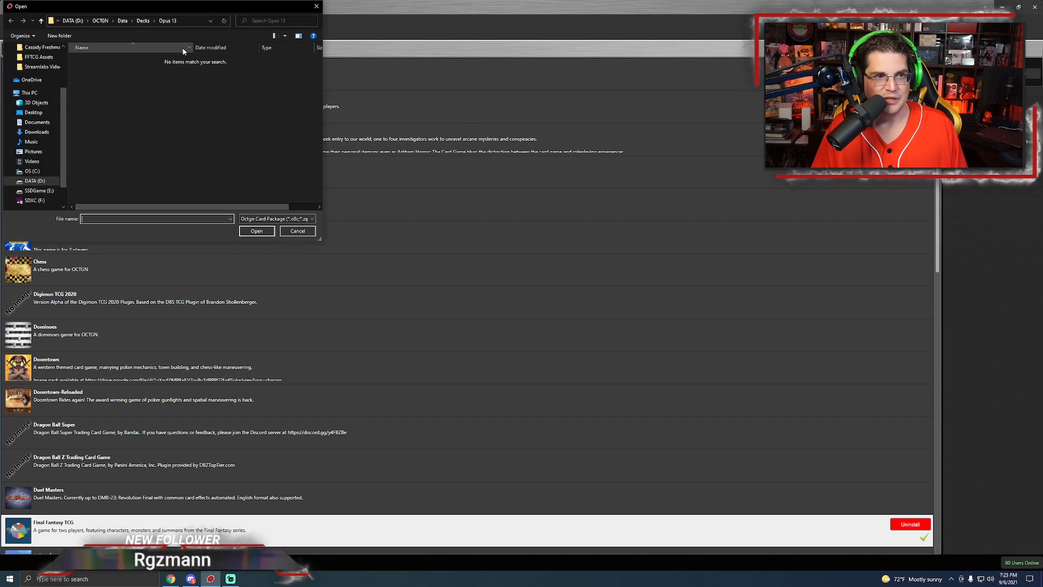
left_click(33, 112)
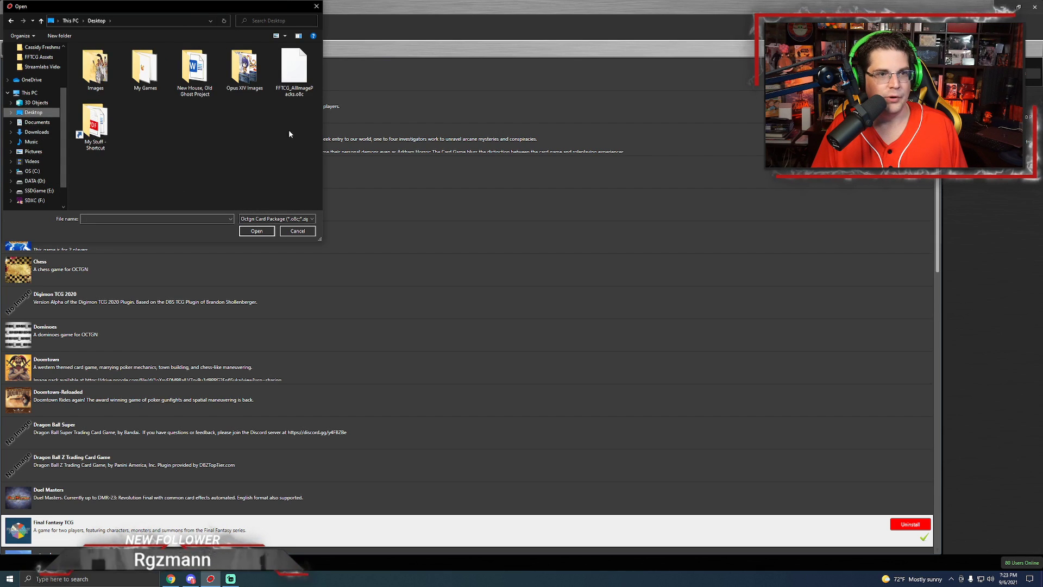
left_click(305, 89)
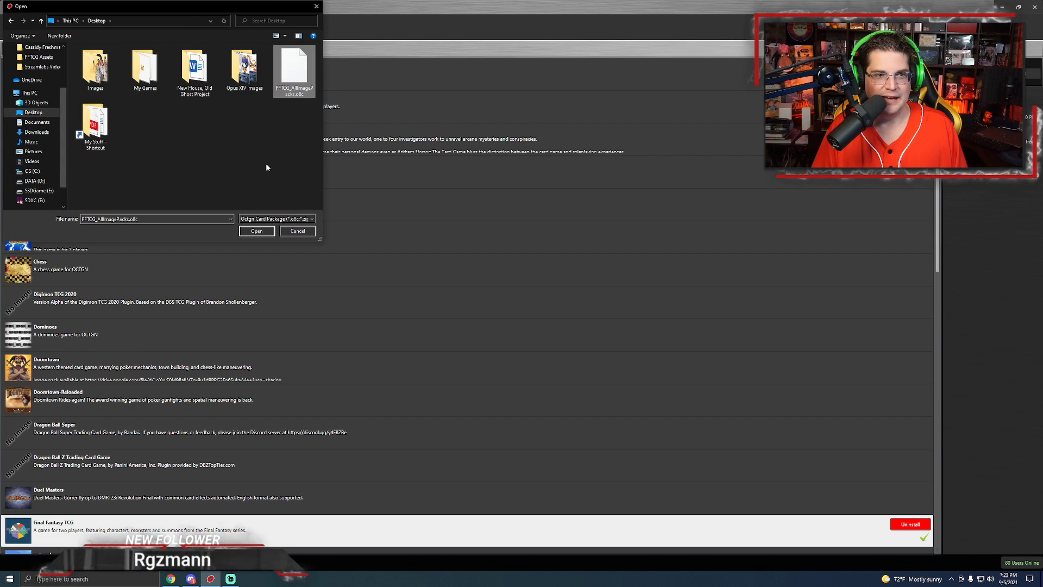
left_click(257, 230)
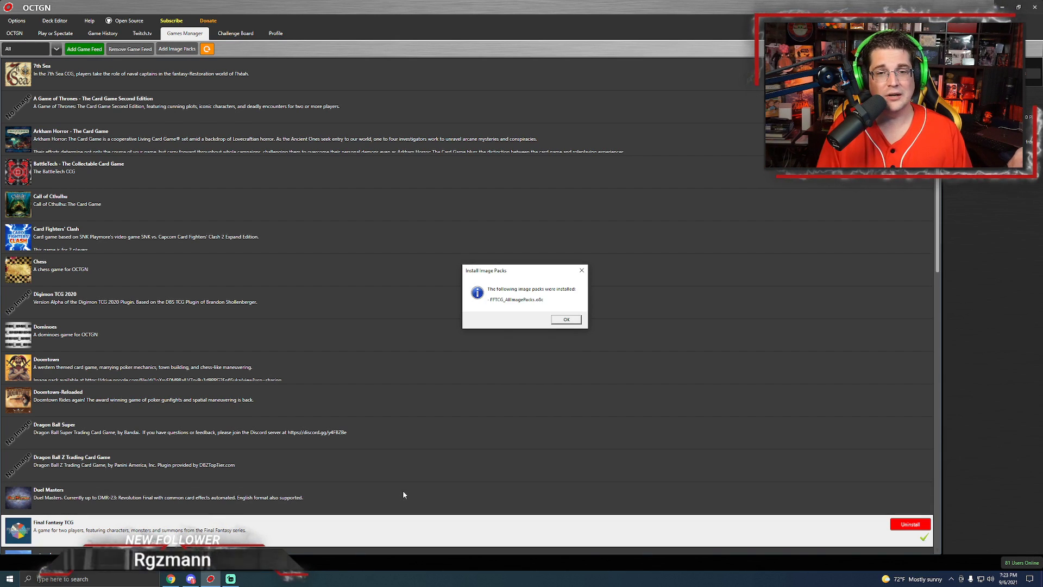
left_click(565, 320)
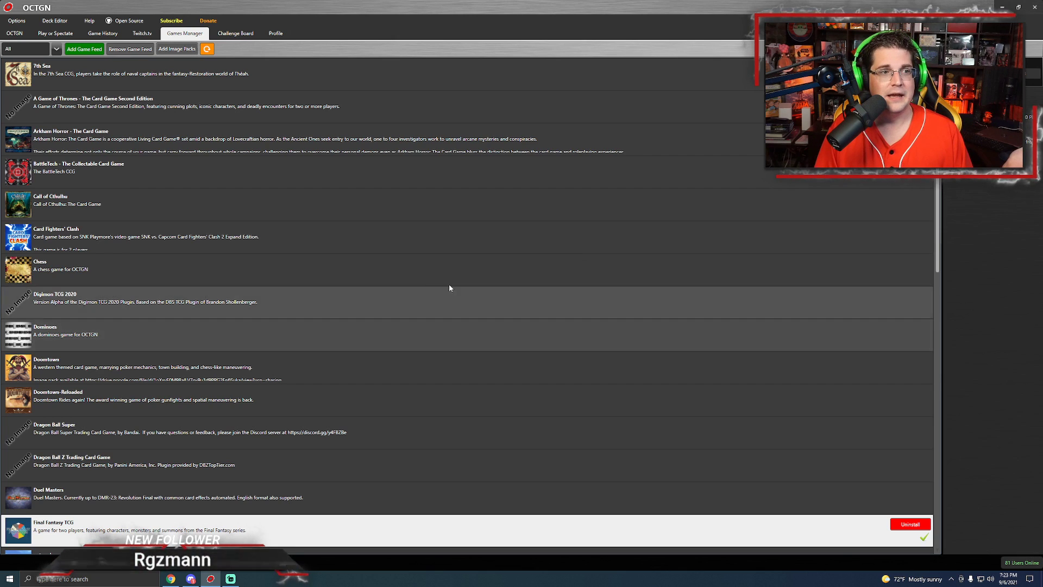
- Reopen the deck editor and create a new Final Fantasy TCG deck to check the installed images
left_click(55, 20)
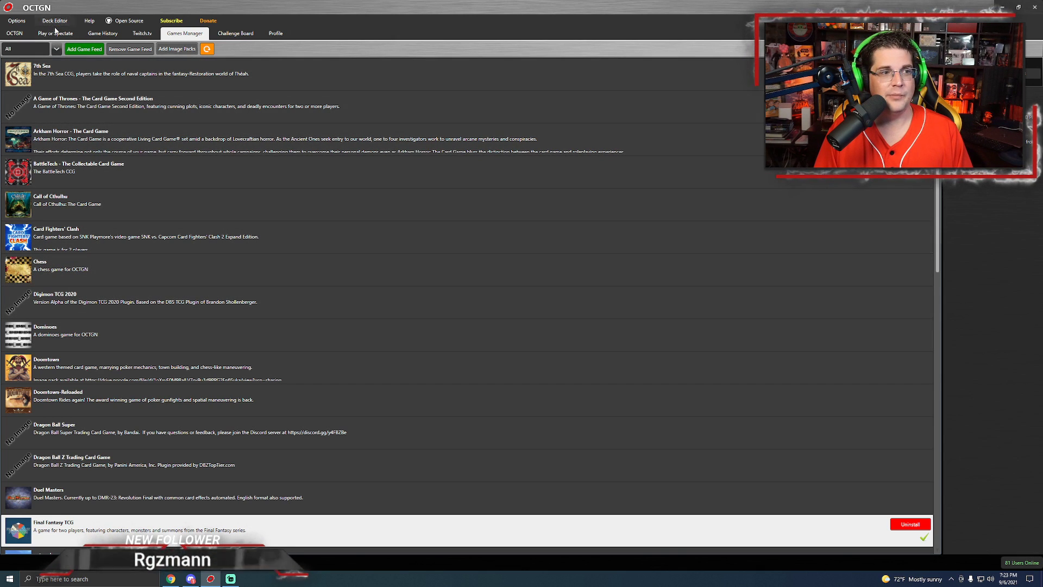
left_click(375, 174)
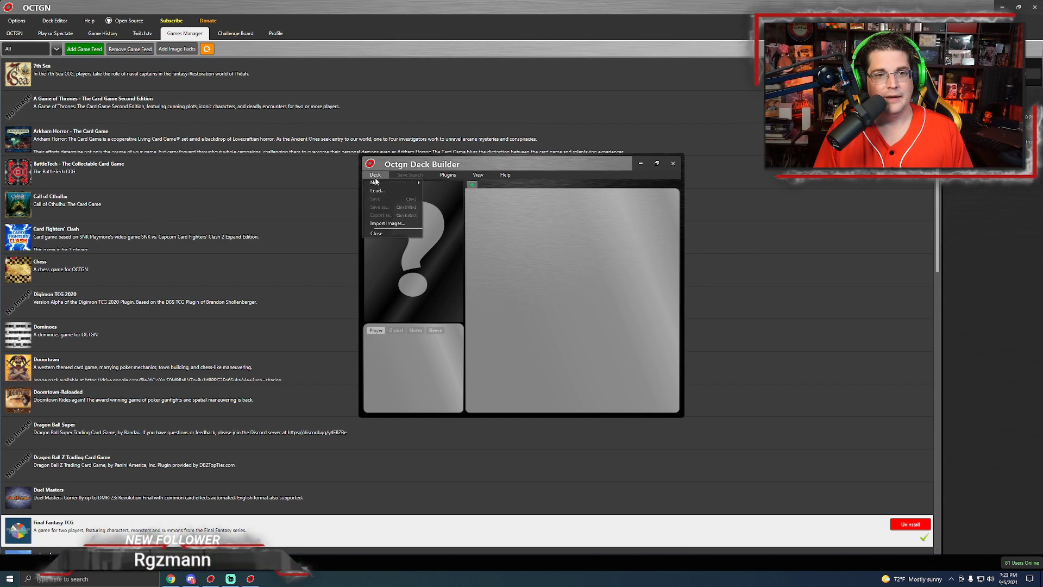
mouse_move(388, 182)
left_click(449, 183)
scroll(653, 281, "down", 3)
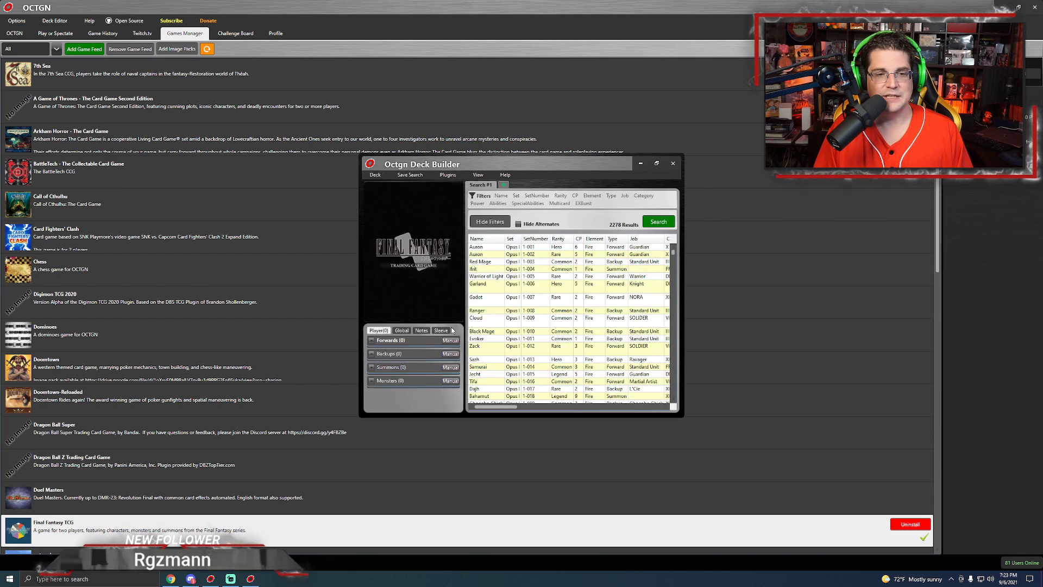
- Preview Aerith at the end of the Opus XIV cards and compare Vaan 14-125 with the alternate 14-125a
left_click_drag(673, 253, 676, 408)
left_click(494, 325)
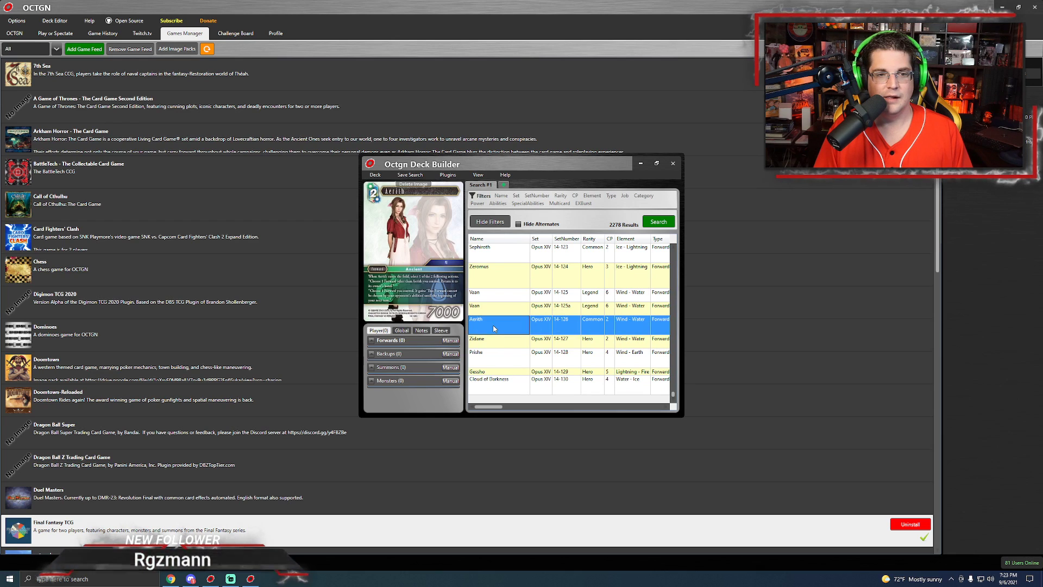
left_click(503, 306)
left_click(505, 294)
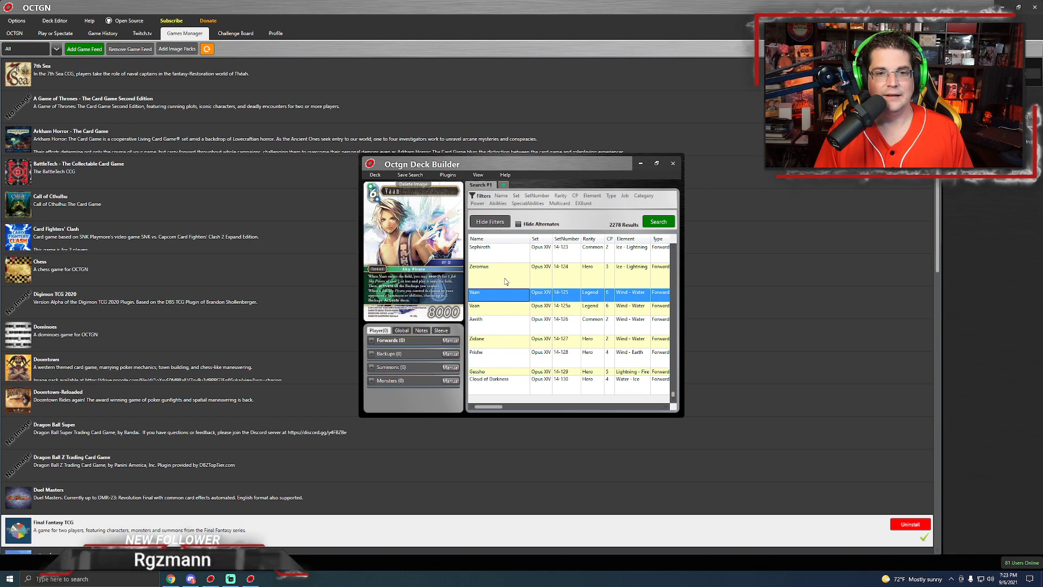
scroll(509, 347, "up", 1)
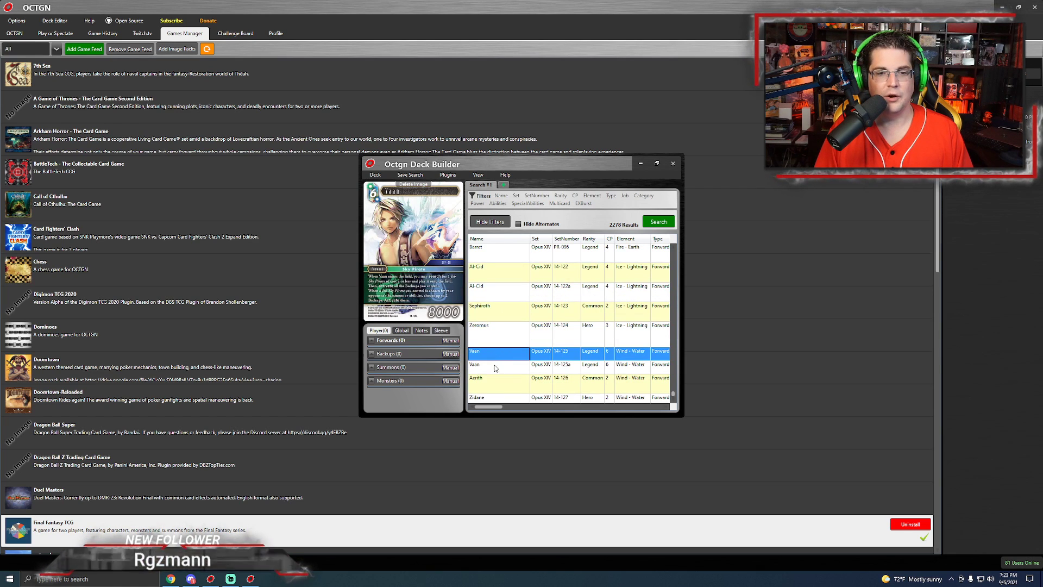
left_click(495, 367)
scroll(495, 364, "down", 1)
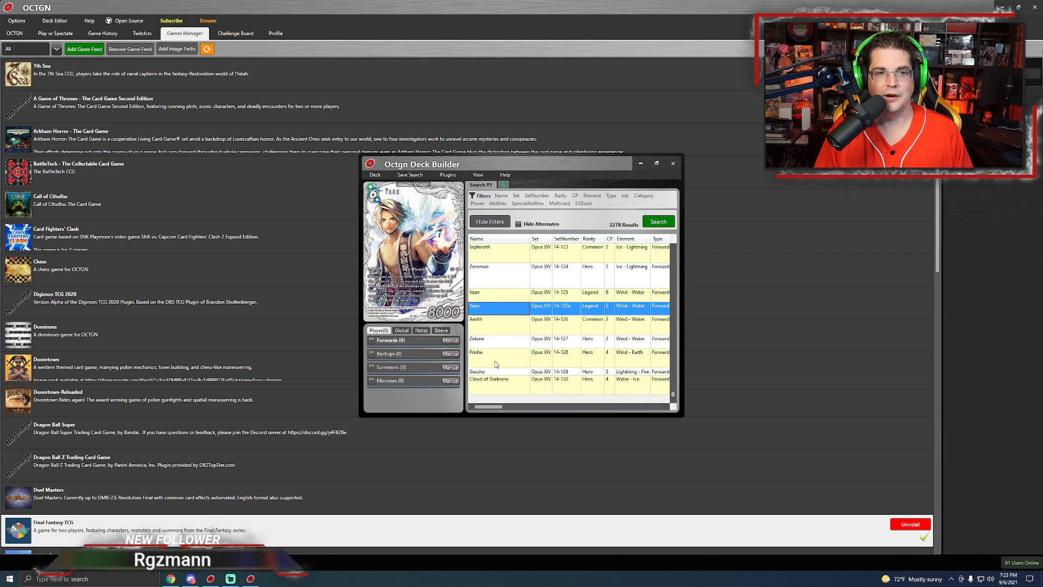
left_click(501, 297)
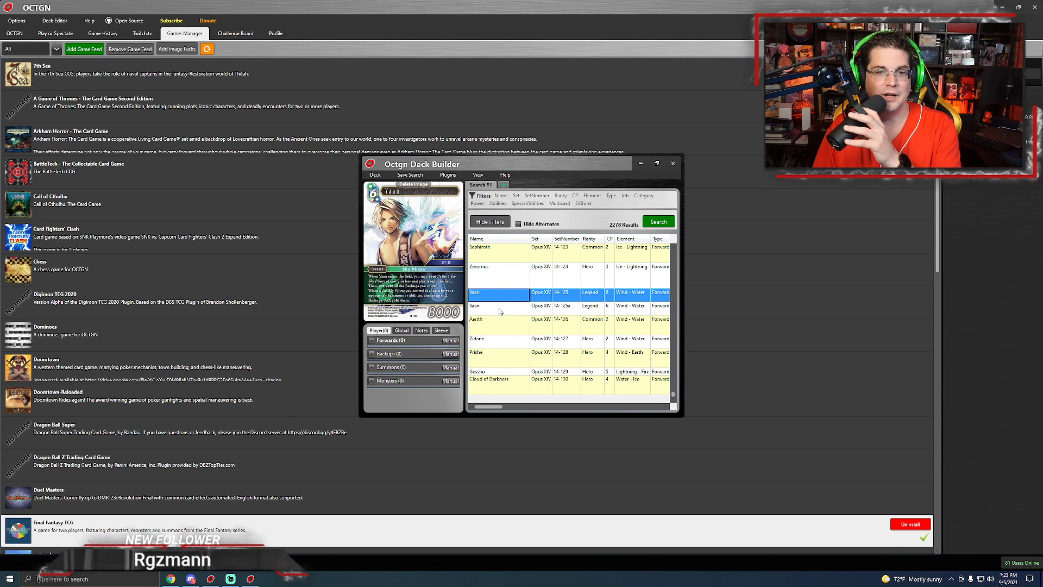
left_click(500, 310)
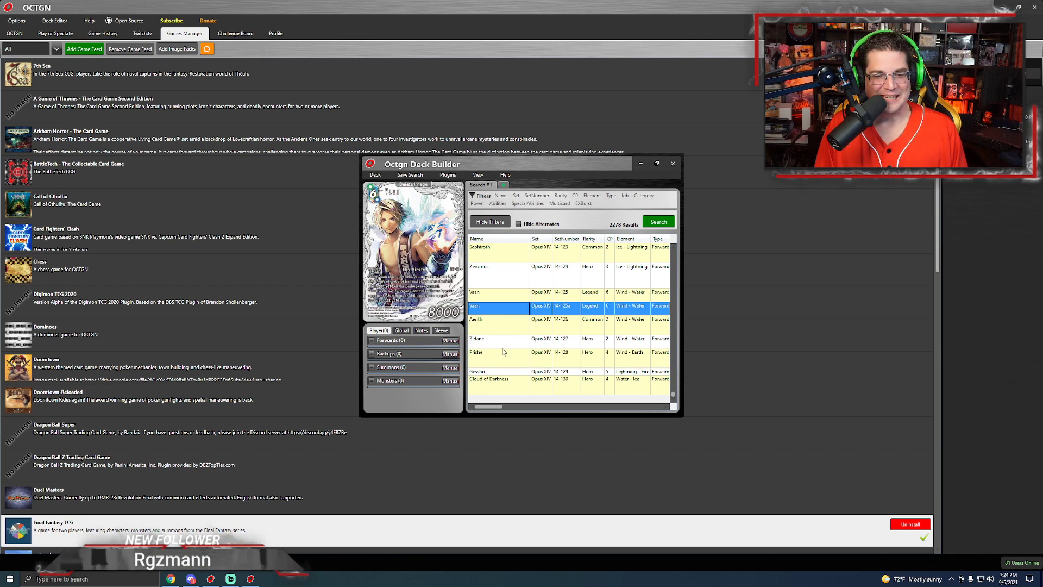
- Check the images of more Opus XIV cards, including Prishe, Zidane, Zeromus, Omega 14-117a and Machérie
left_click(498, 361)
left_click(502, 339)
left_click(503, 317)
left_click(505, 307)
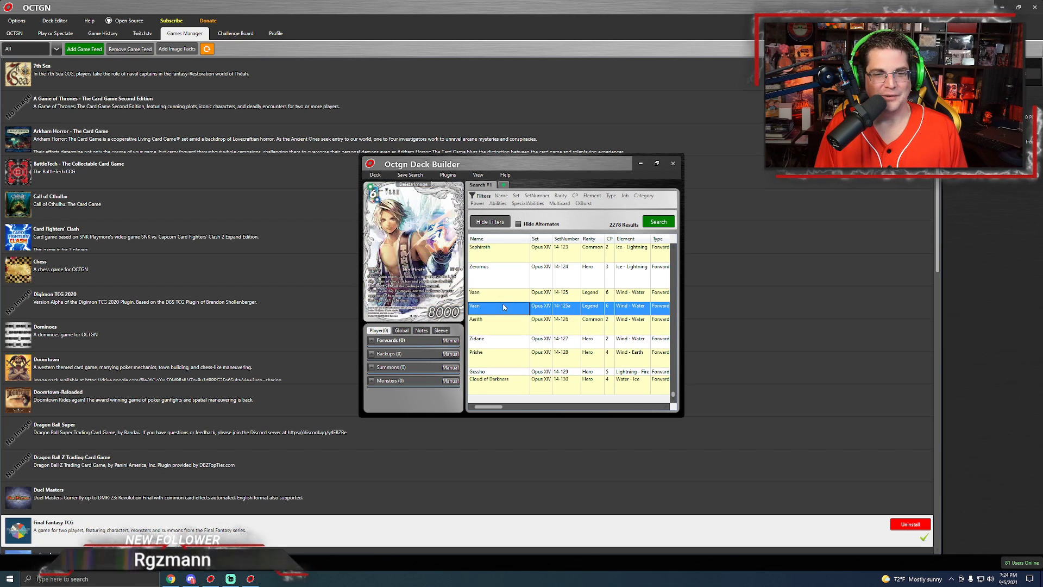
left_click(507, 273)
scroll(509, 325, "up", 3)
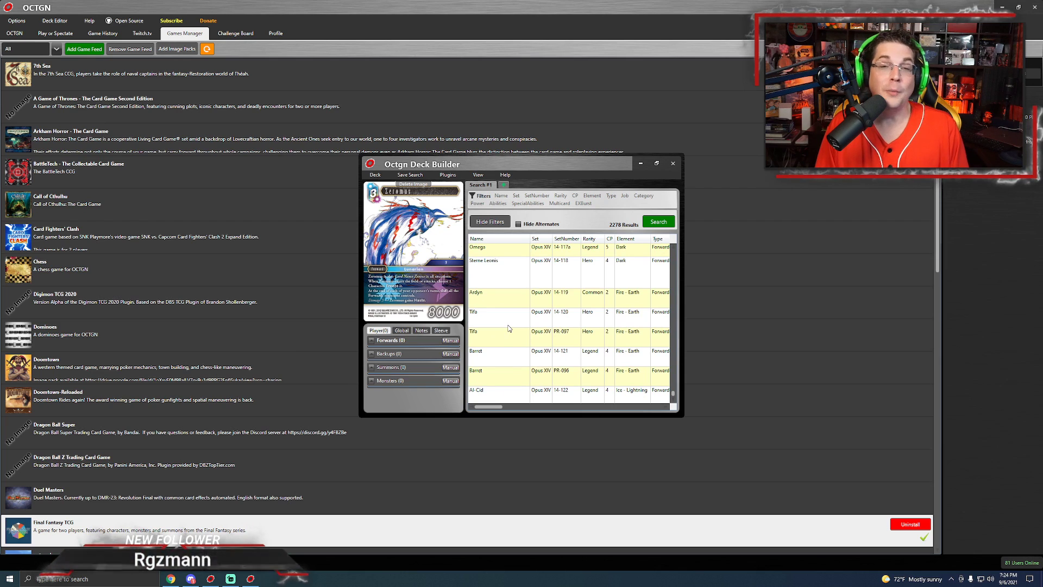
left_click(501, 254)
scroll(504, 356, "up", 1)
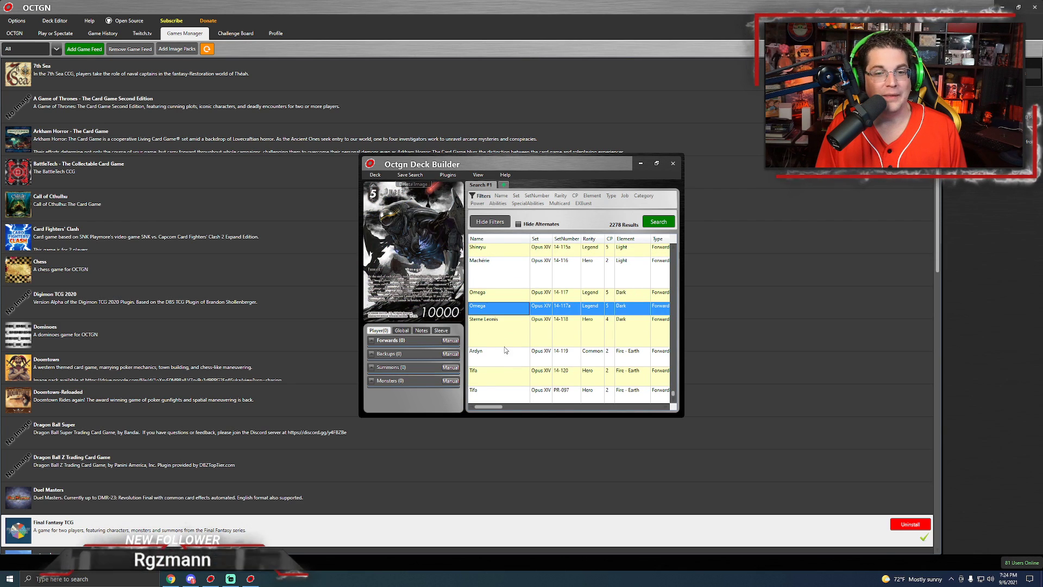
left_click(501, 275)
scroll(510, 342, "up", 3)
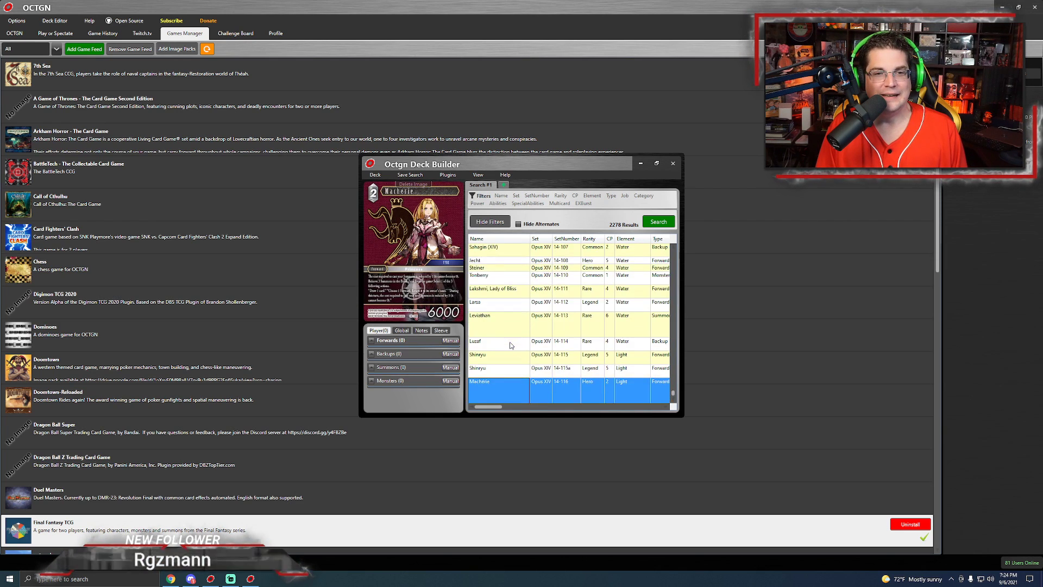
- Preview the Opus XIV Water cards from Lakshmi, Lady of Bliss up to Sahagin (XIV), and close the Deck Builder
left_click(495, 289)
left_click(496, 281)
left_click(503, 267)
left_click(504, 260)
left_click(503, 251)
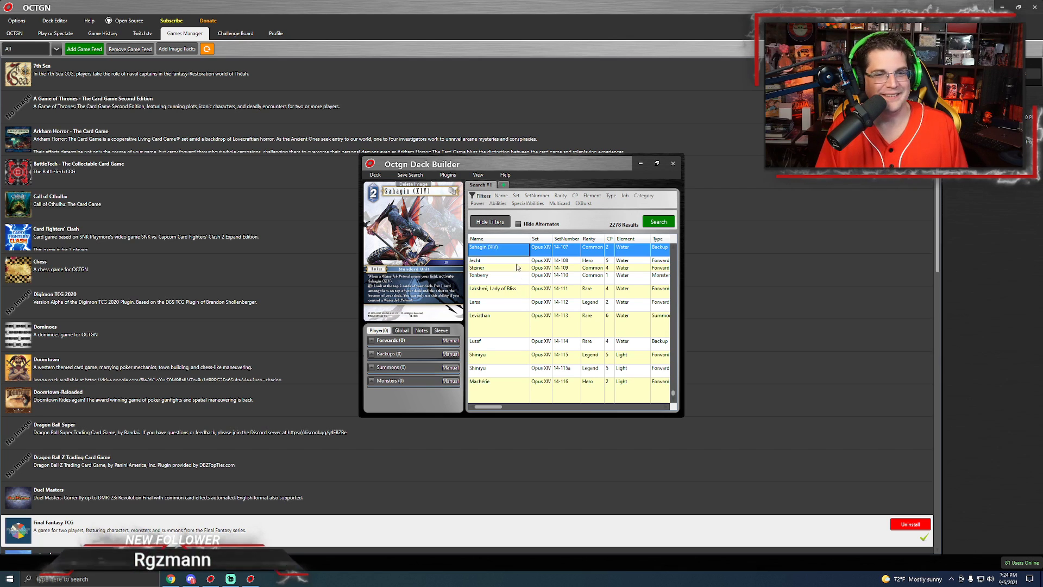
left_click(673, 164)
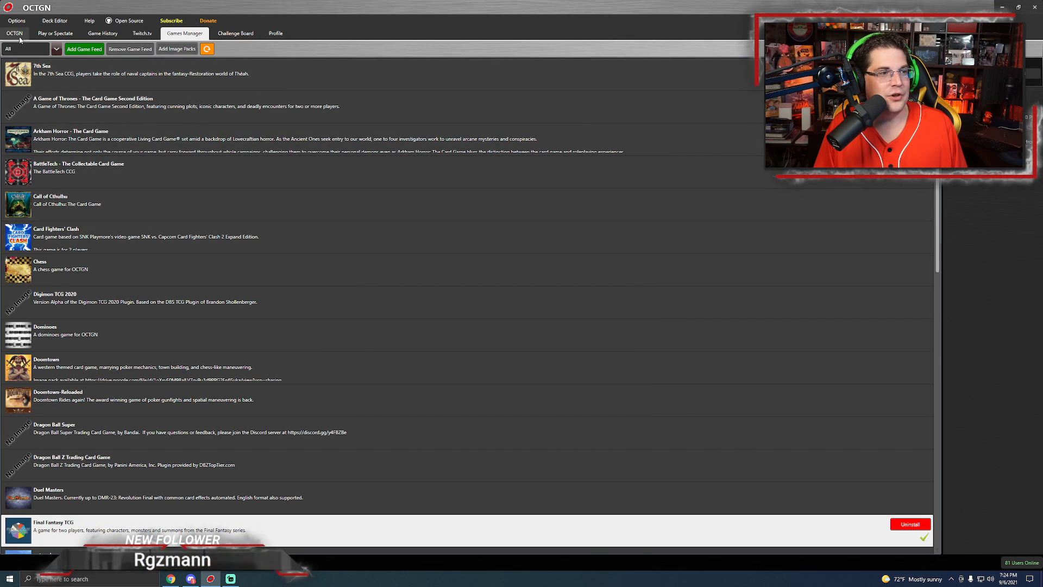
- Go to the OCTGN home page, reopen the deck editor and create a new Final Fantasy TCG deck
left_click(17, 34)
left_click(59, 21)
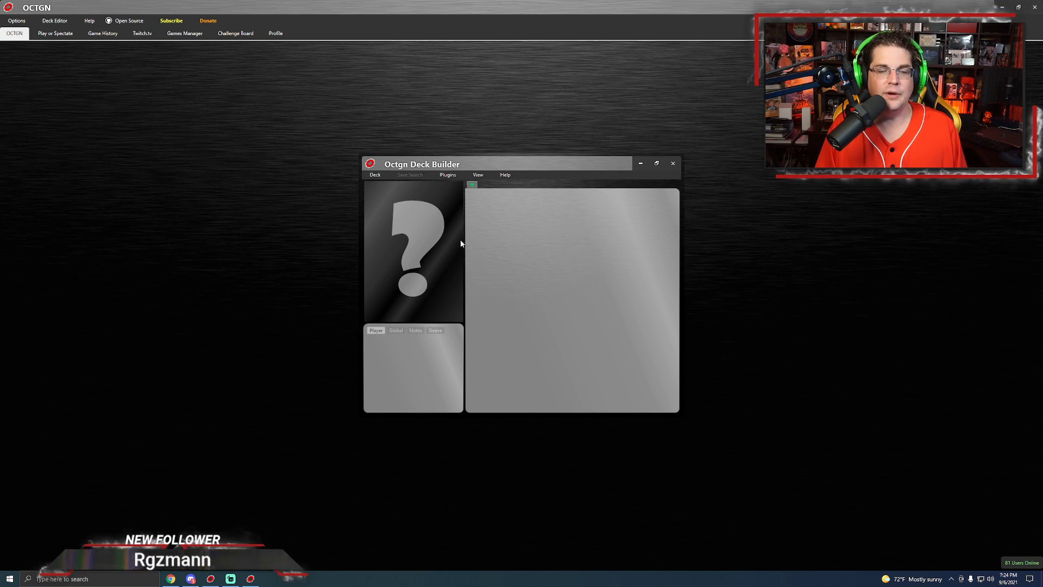
left_click(376, 175)
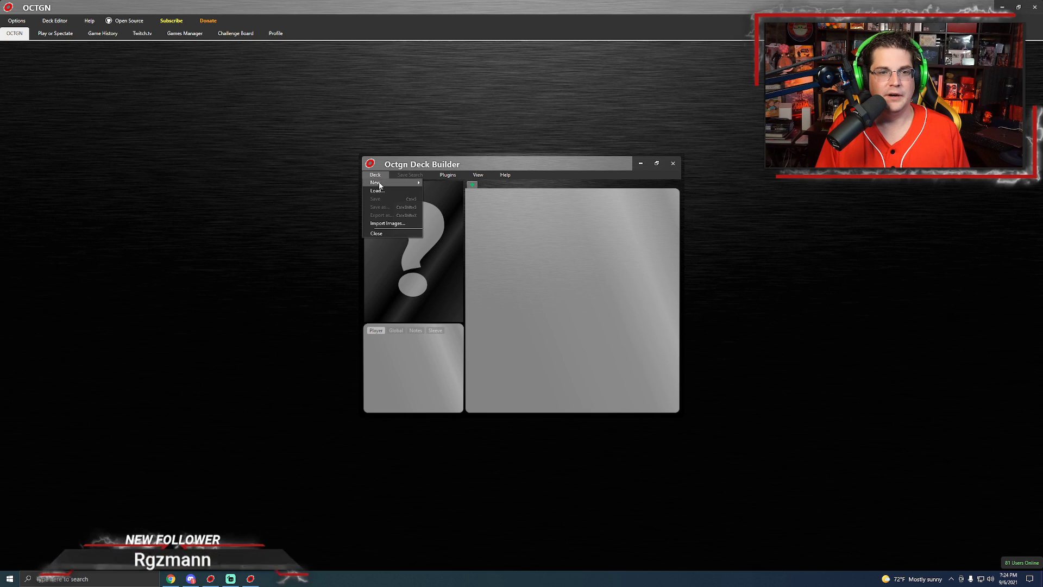
left_click(468, 185)
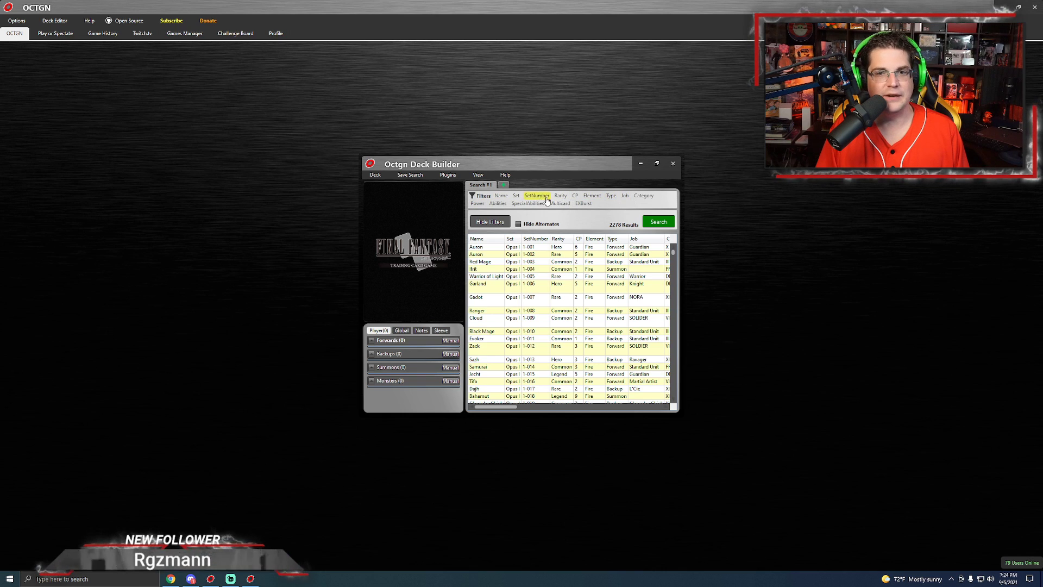
- Search for cards with the Set filter equal to Opus XIV, browse them, and remove the filter
left_click(516, 196)
left_click(576, 235)
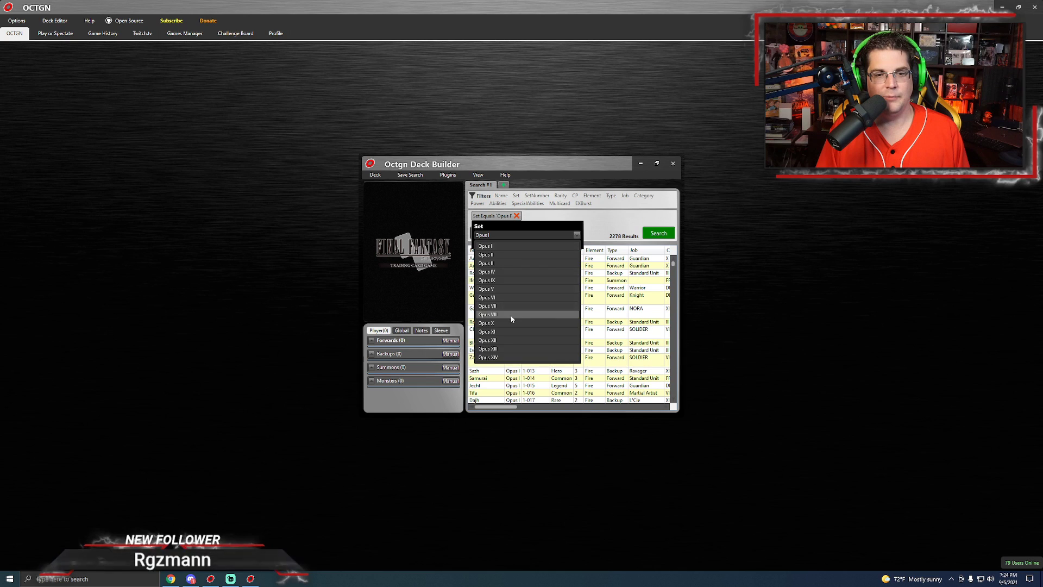
left_click(498, 362)
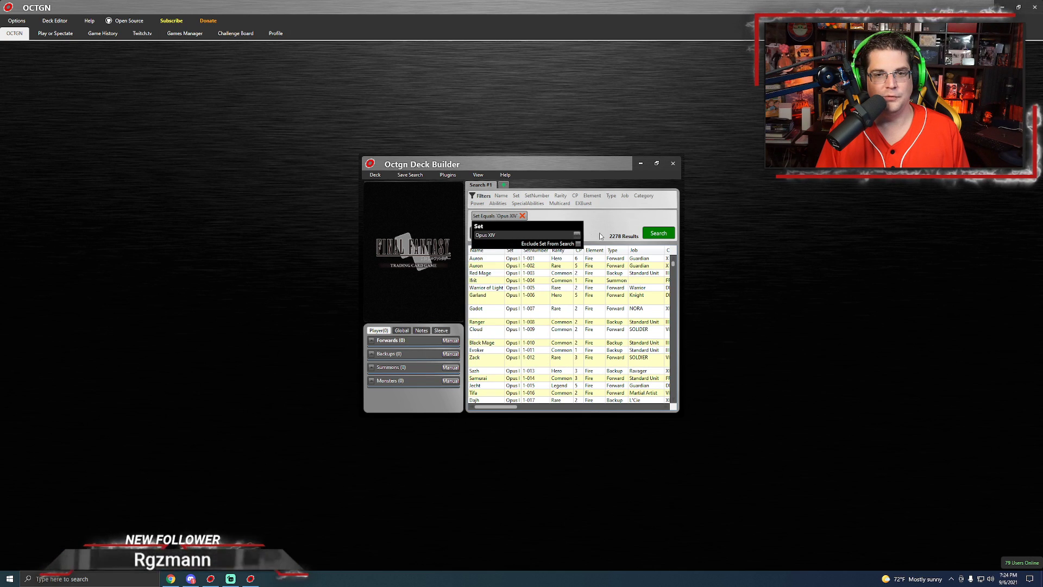
left_click(655, 233)
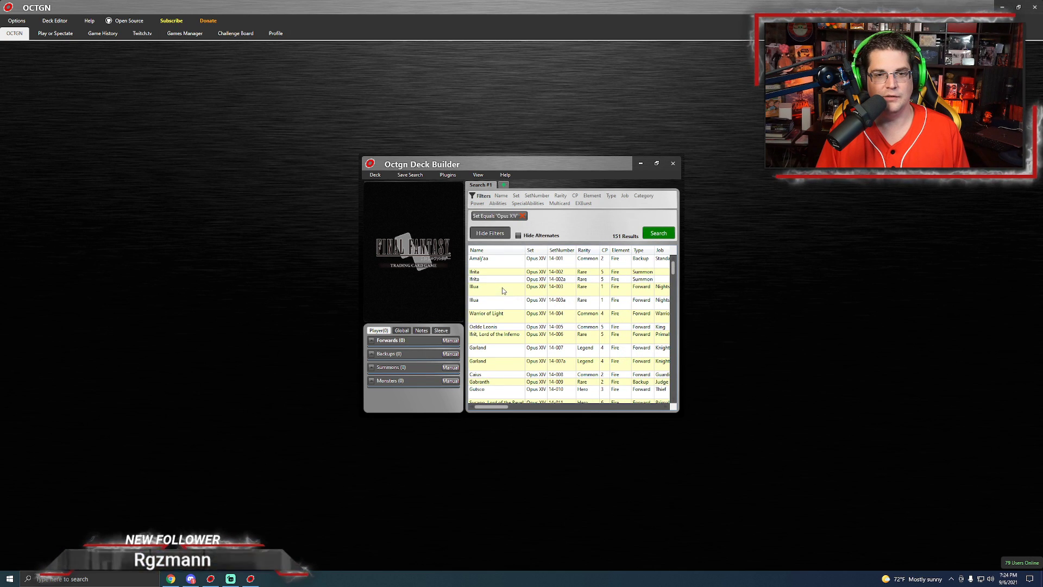
scroll(565, 343, "down", 8)
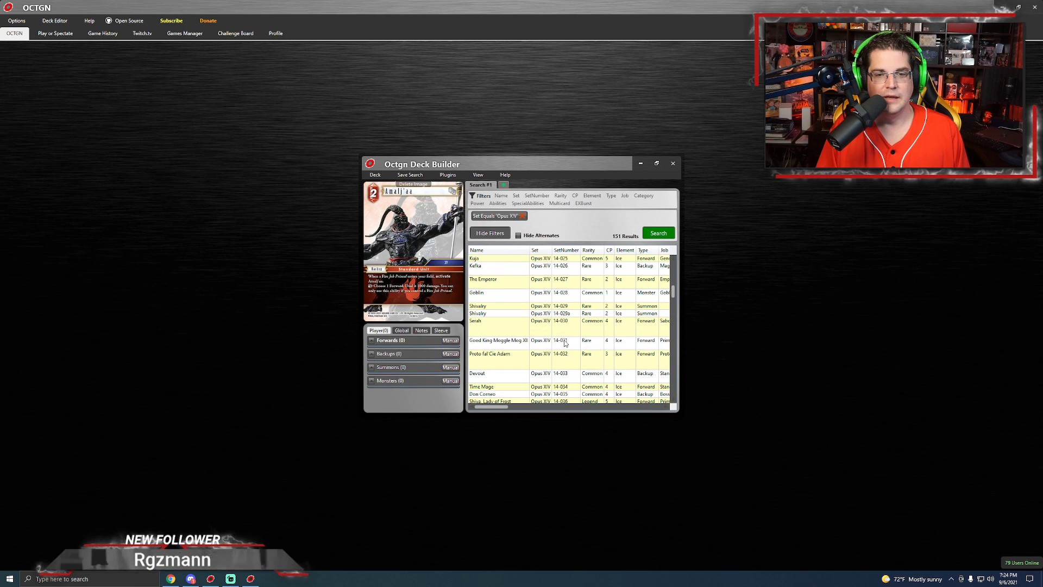
left_click(523, 216)
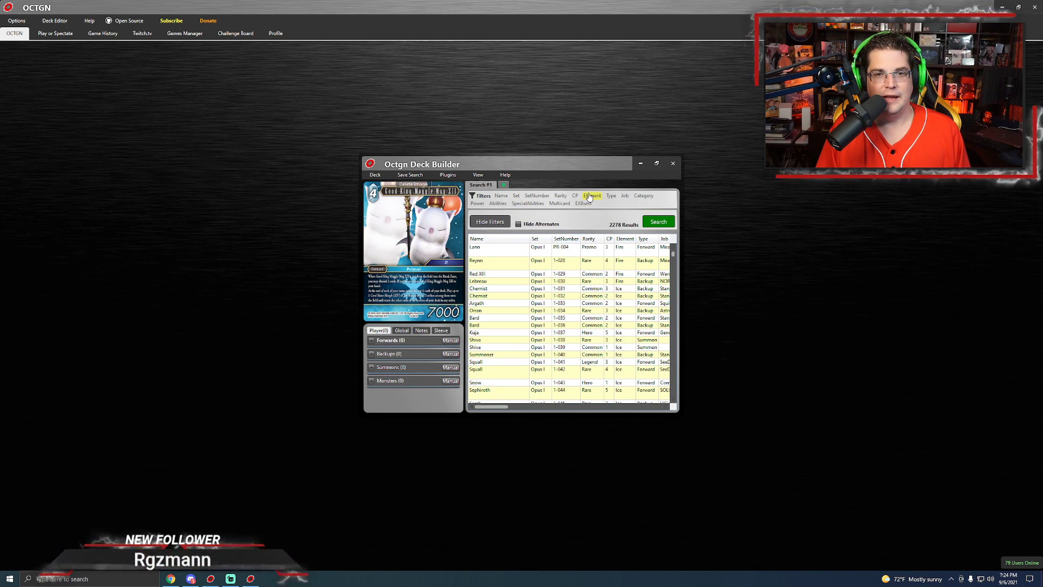
- Add an Element filter to view its comparison options, and remove the filter
left_click(591, 195)
left_click(510, 236)
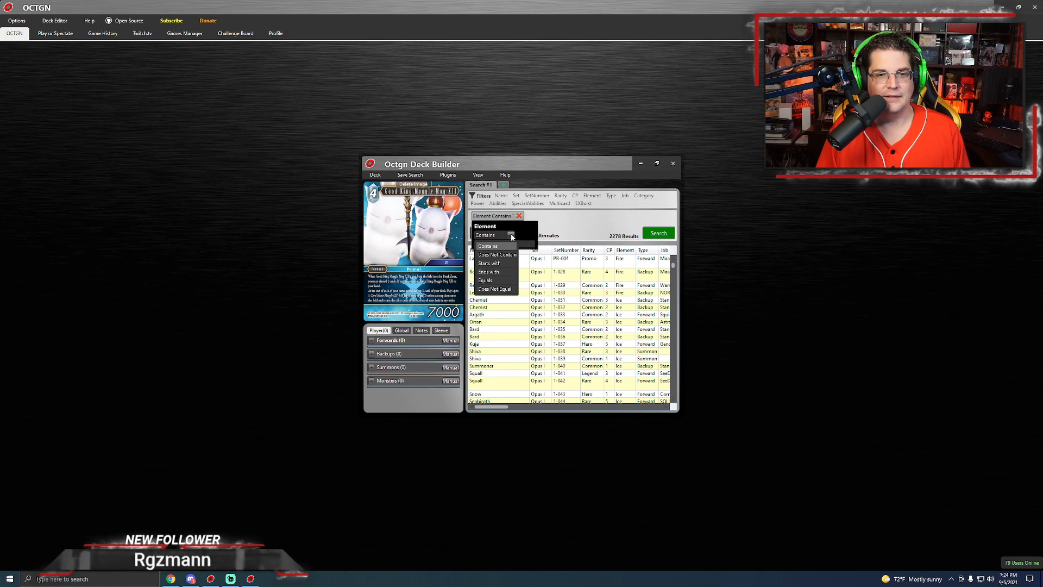
left_click(596, 223)
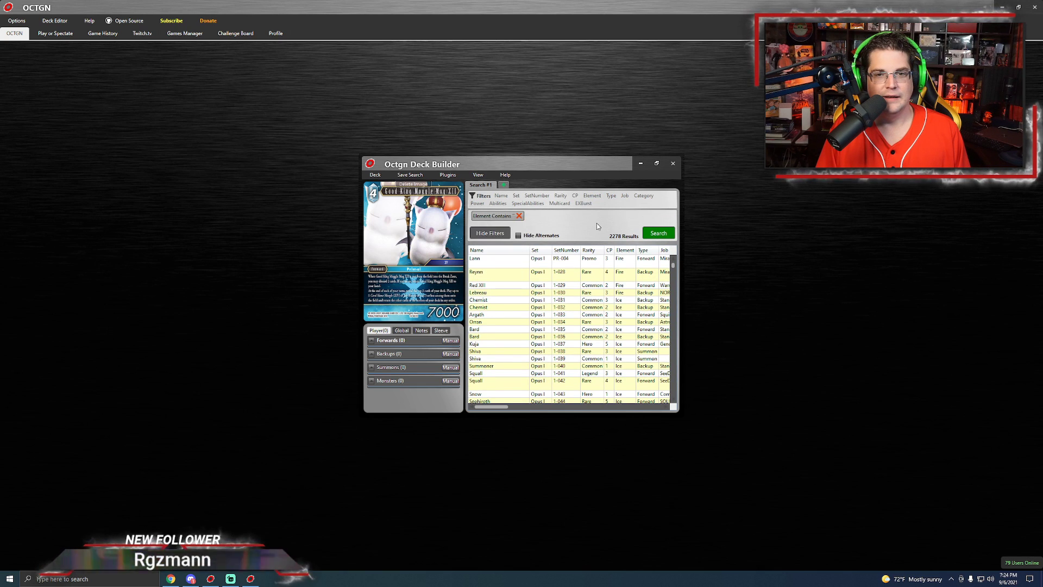
left_click(519, 216)
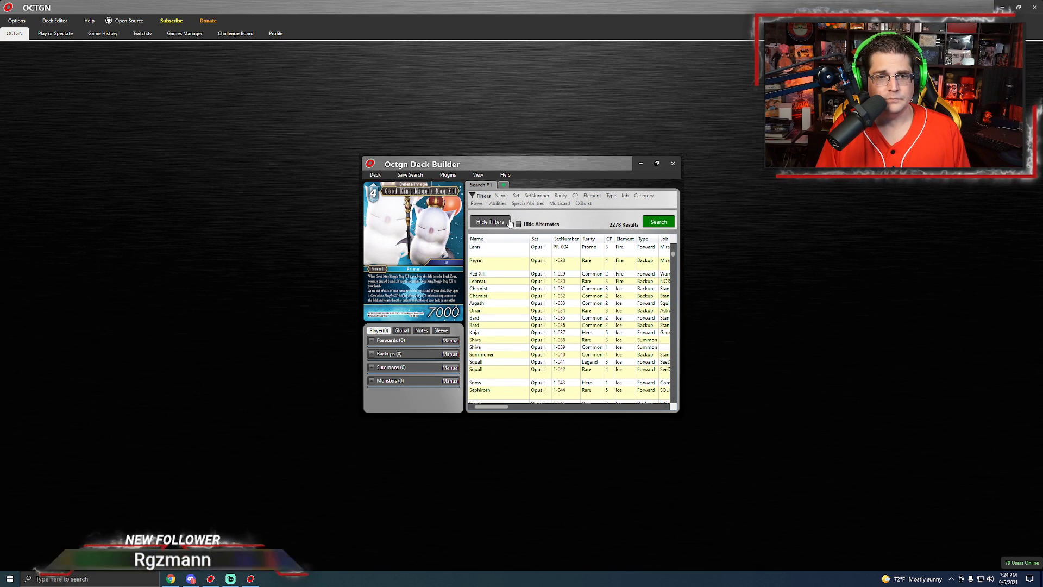
- Add an Element filter set to Contains "Fire" and search for the matching cards
left_click(591, 196)
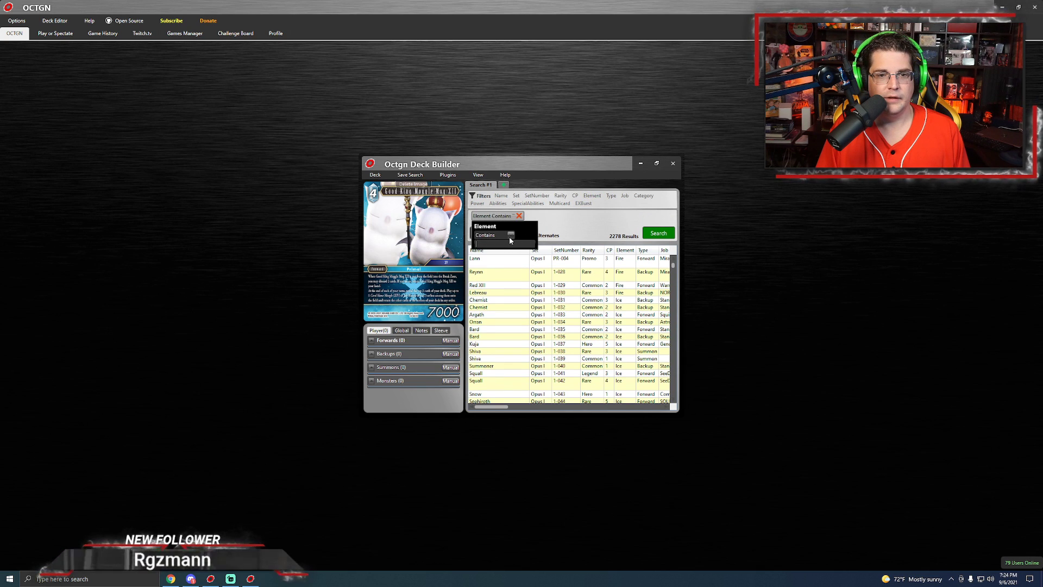
type("Fire")
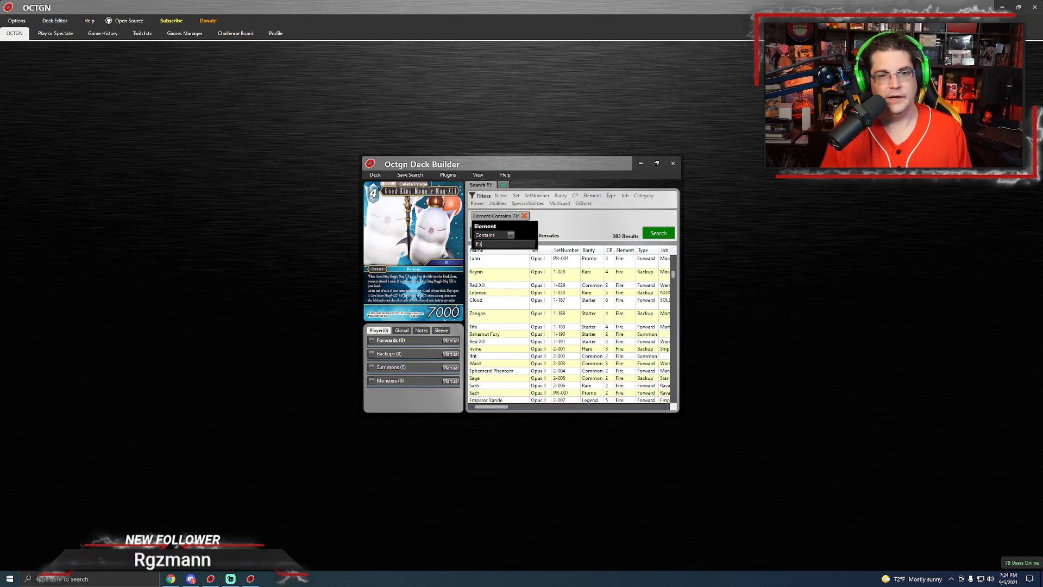
left_click(655, 233)
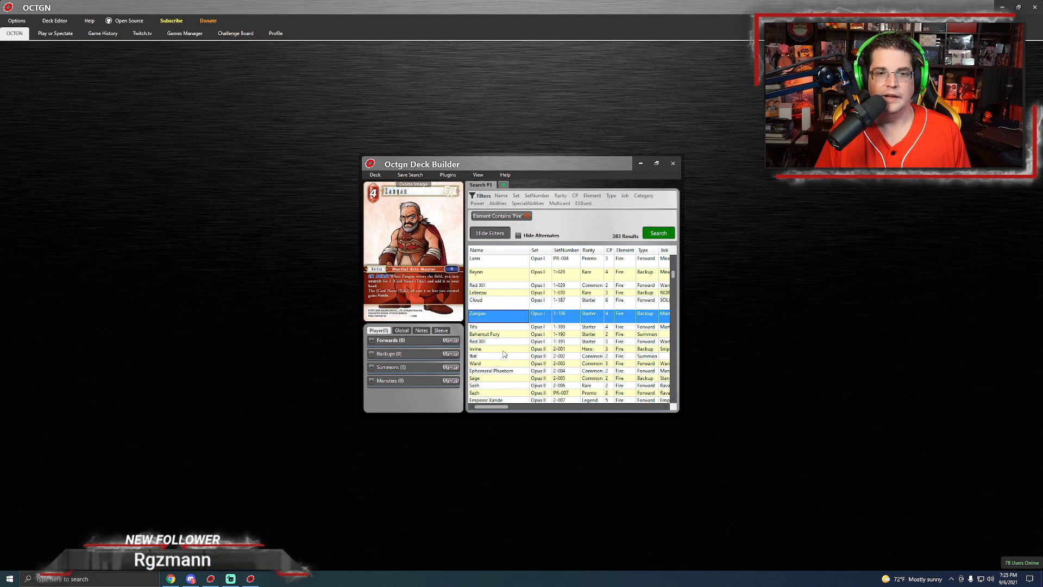
- Browse the Fire card results through to Opus XIV, preview the Fire-Earth Tifa card (14-120), and close the Deck Builder
scroll(571, 367, "down", 7)
scroll(571, 366, "down", 15)
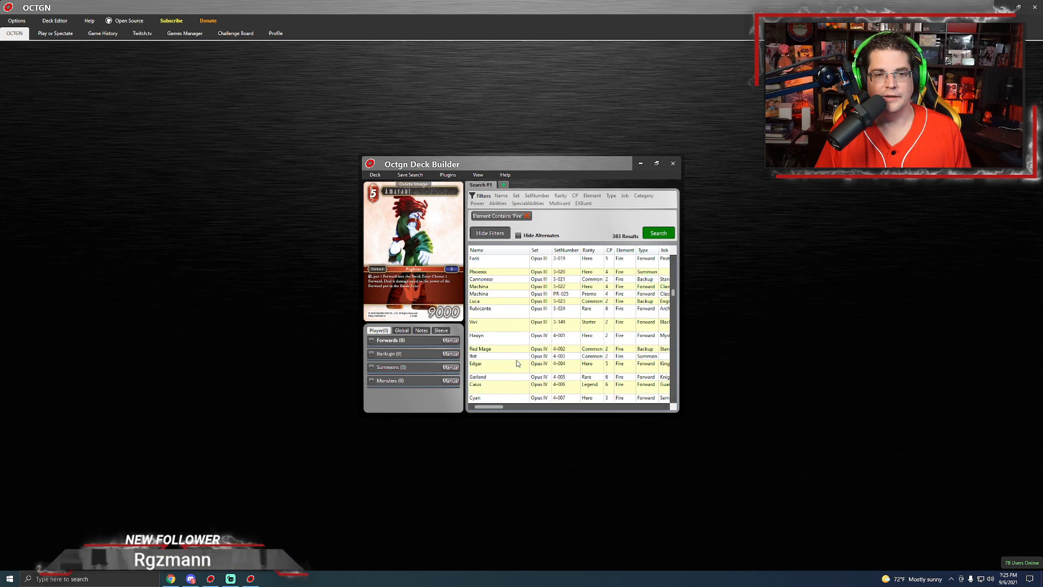
scroll(515, 366, "down", 18)
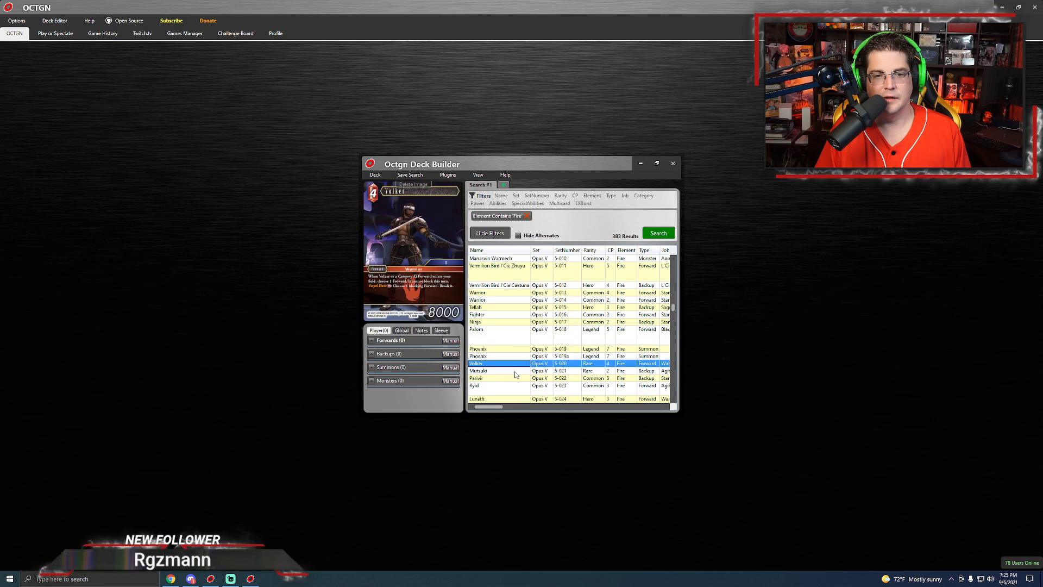
scroll(519, 366, "up", 5)
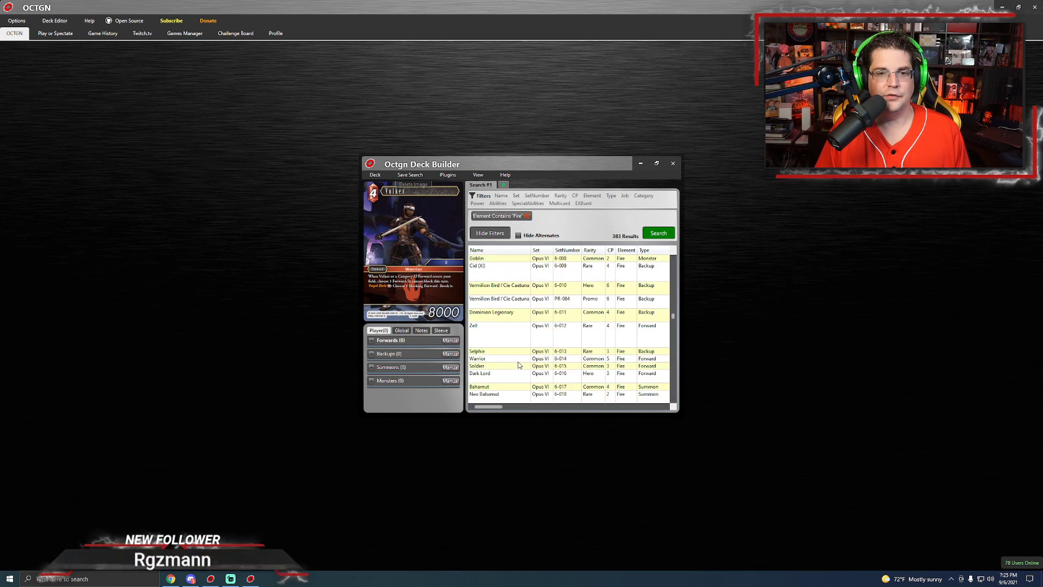
scroll(518, 366, "down", 7)
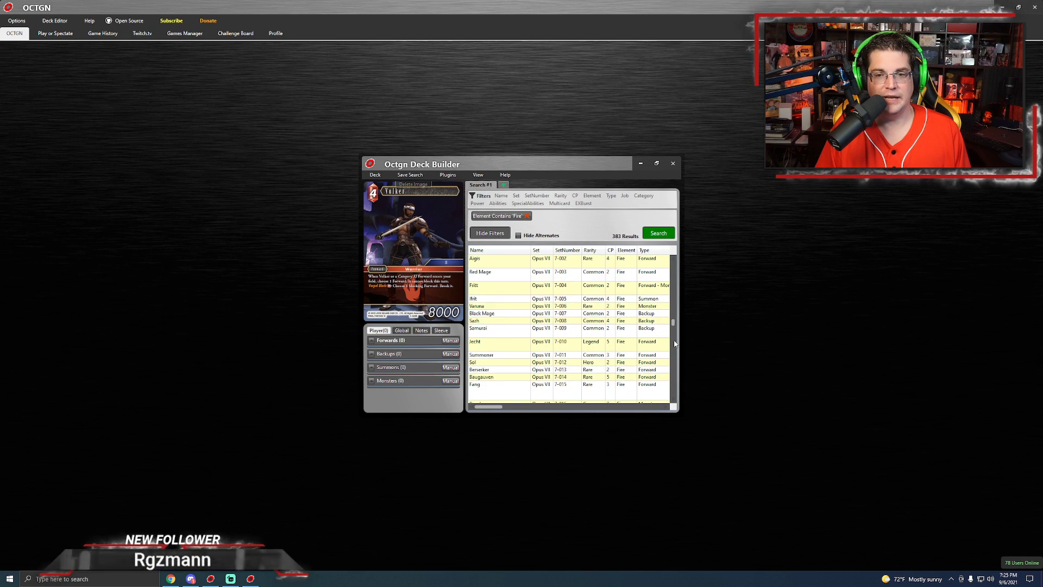
left_click_drag(673, 324, 670, 414)
left_click(488, 328)
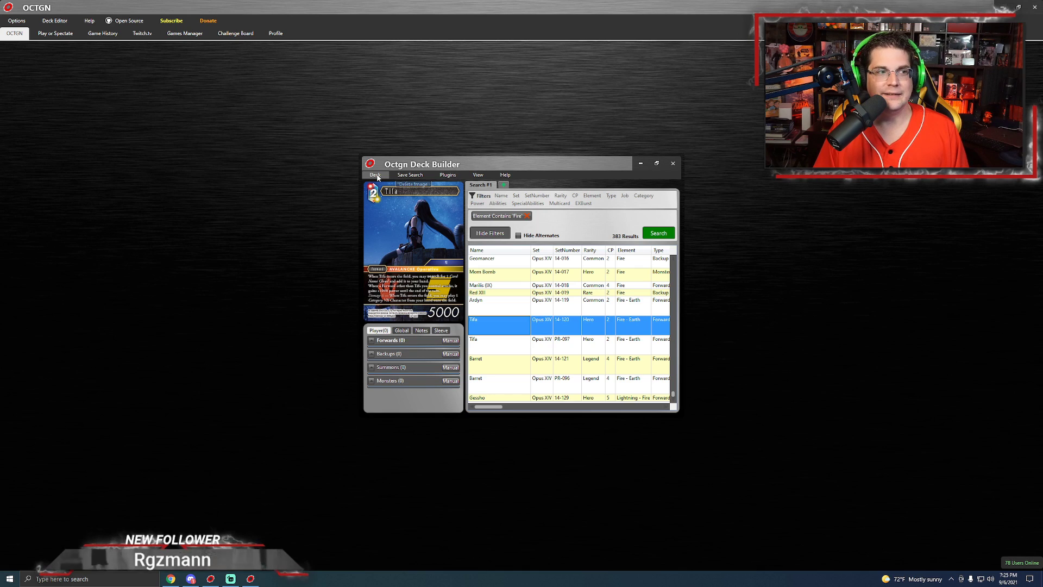
scroll(554, 334, "up", 5)
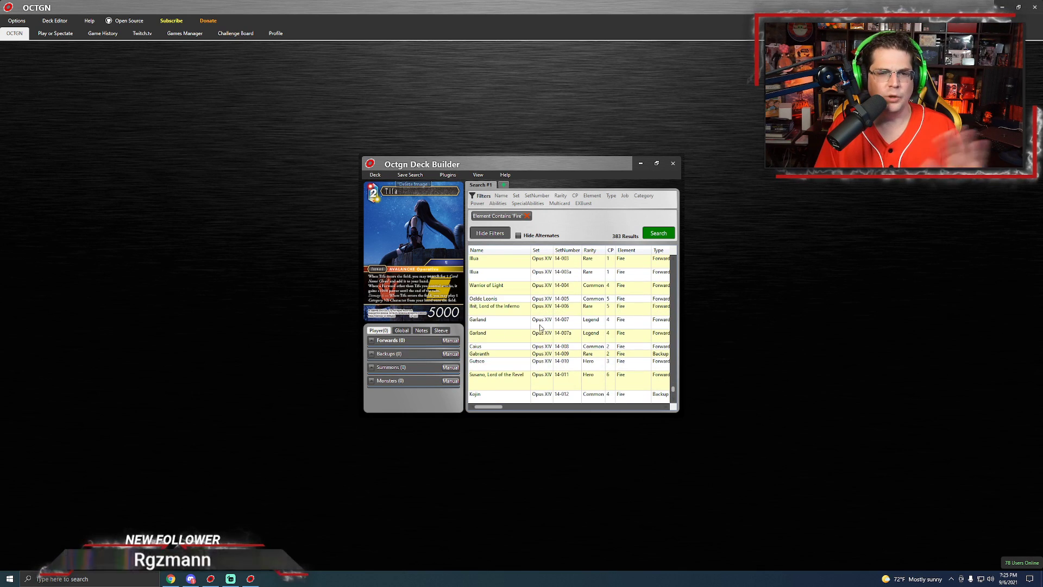
scroll(539, 341, "up", 6)
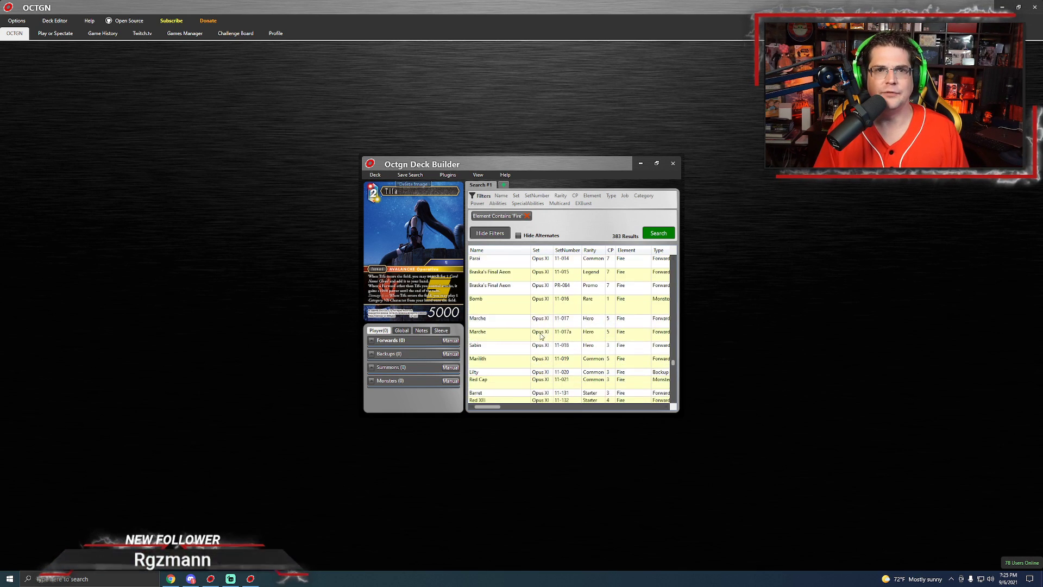
scroll(542, 336, "up", 3)
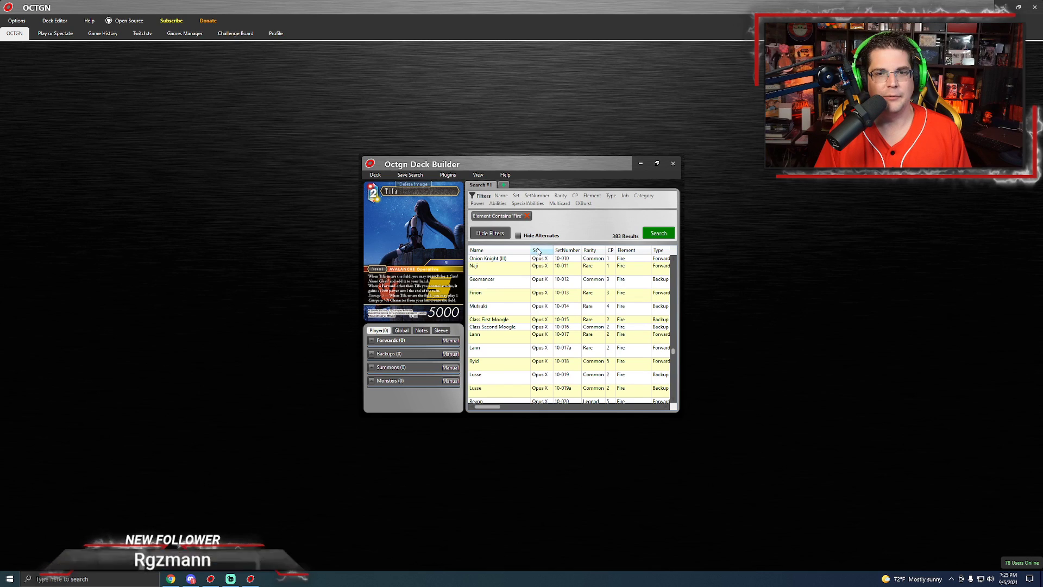
left_click(673, 164)
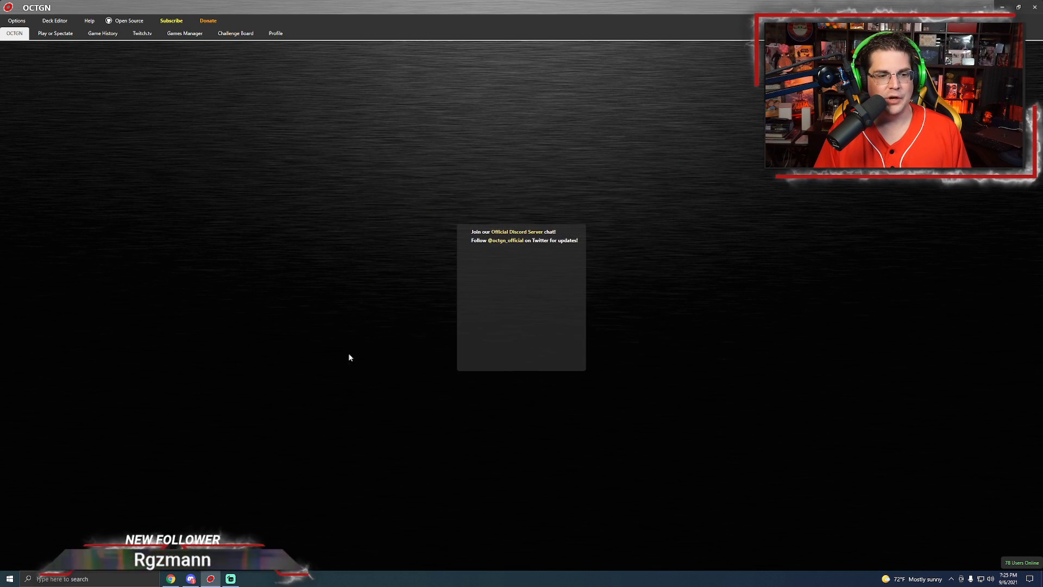
- Switch to the FF Decks site in Chrome, go to Tournaments & Meta, and log in to the account
left_click(170, 579)
left_click(233, 8)
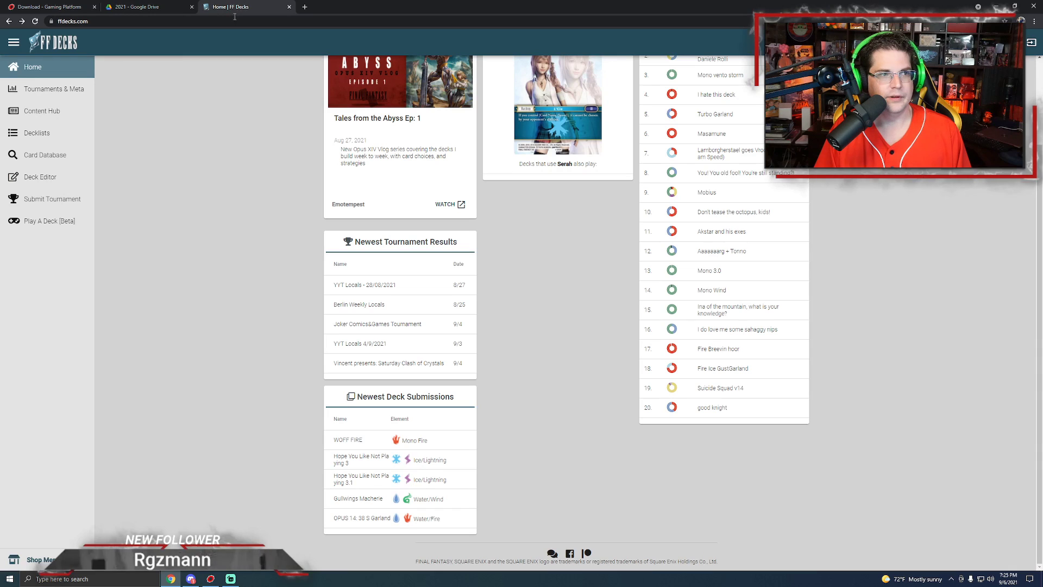
scroll(264, 388, "up", 2)
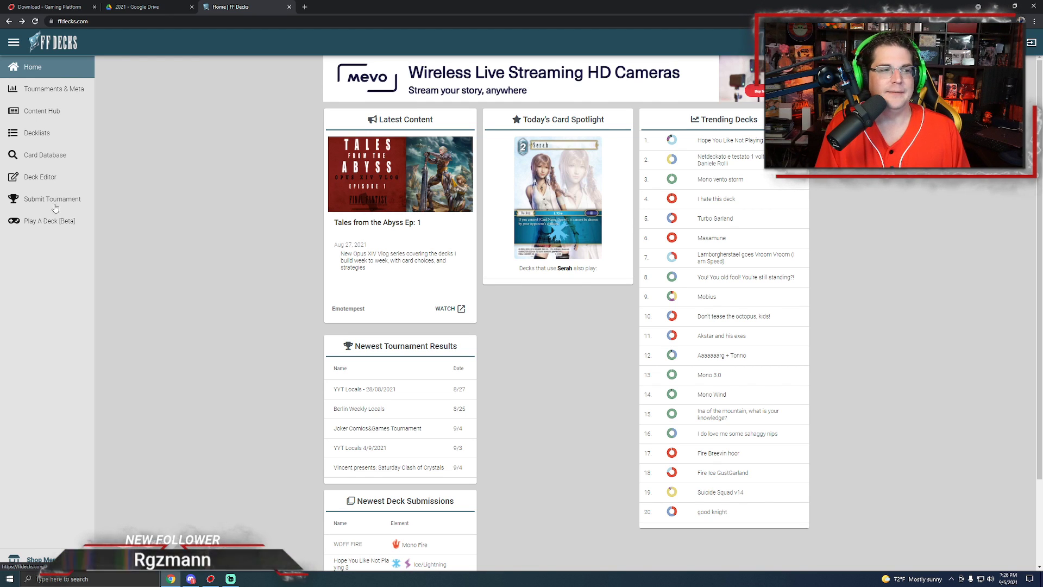
left_click(72, 92)
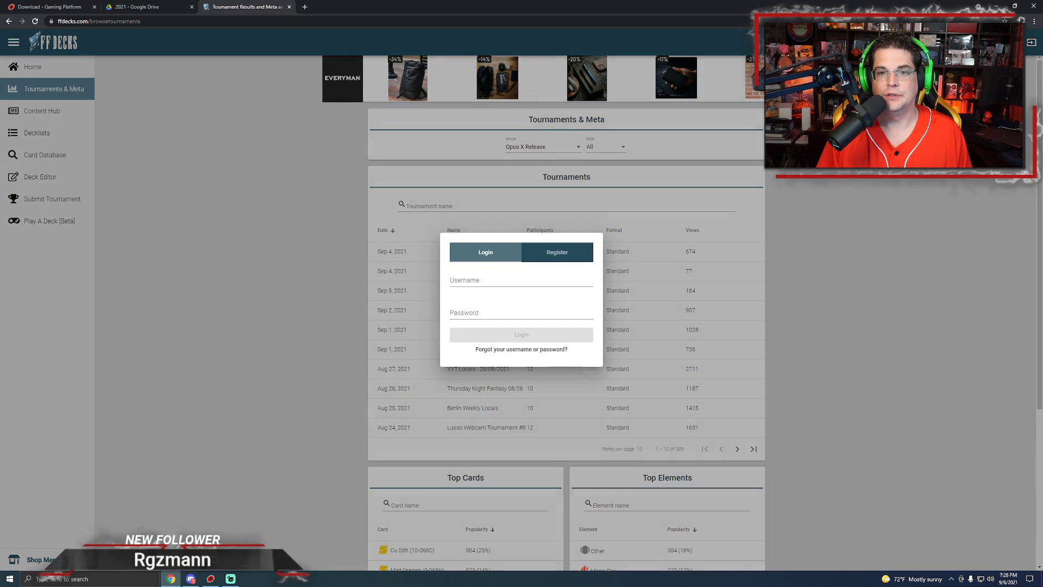
left_click(484, 334)
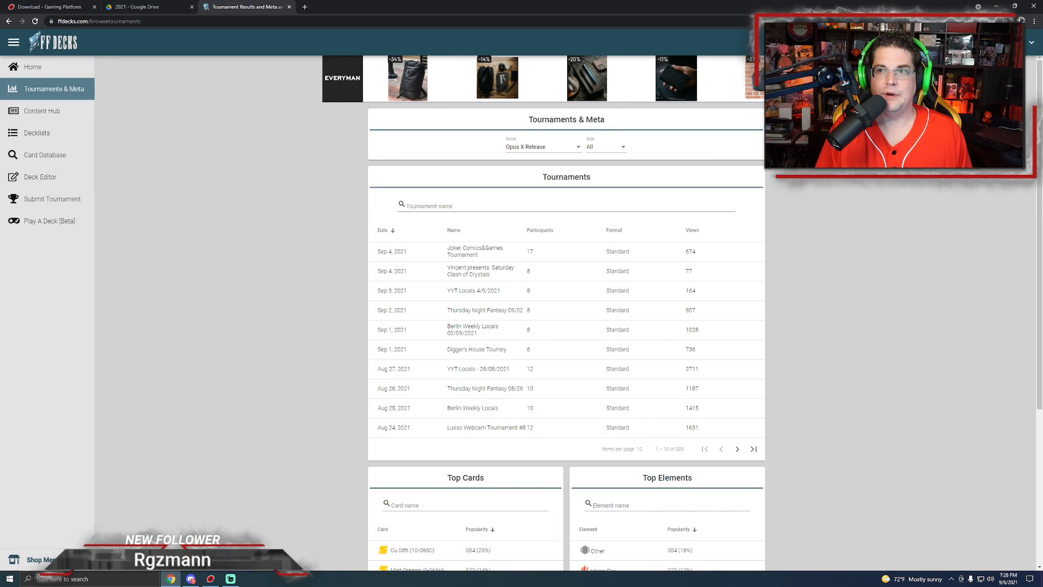
- Open the Ice/Lightning deck from the account's saved decks and bring up its export formats
left_click(1031, 43)
left_click(1000, 159)
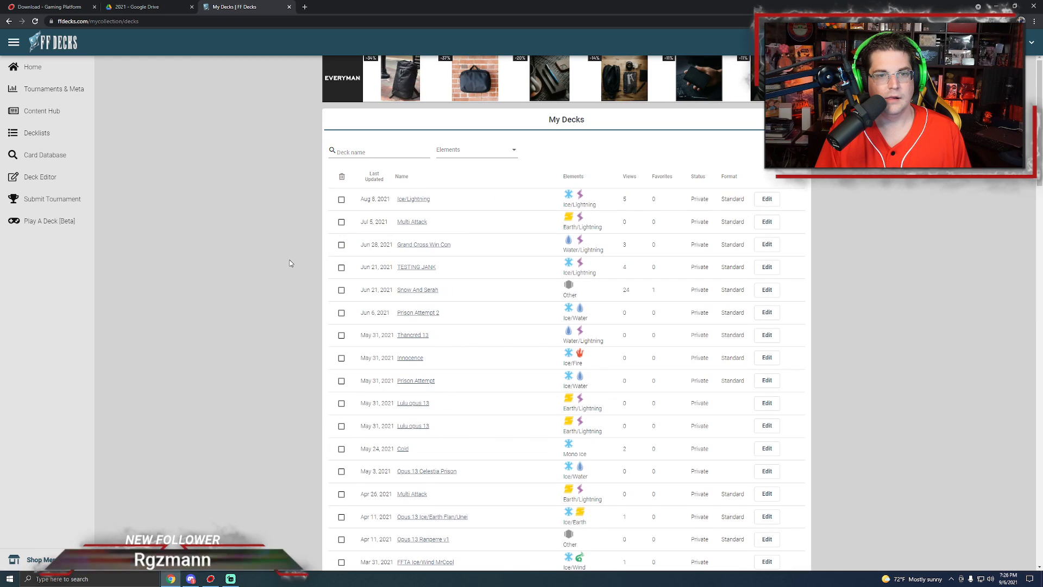
left_click(420, 200)
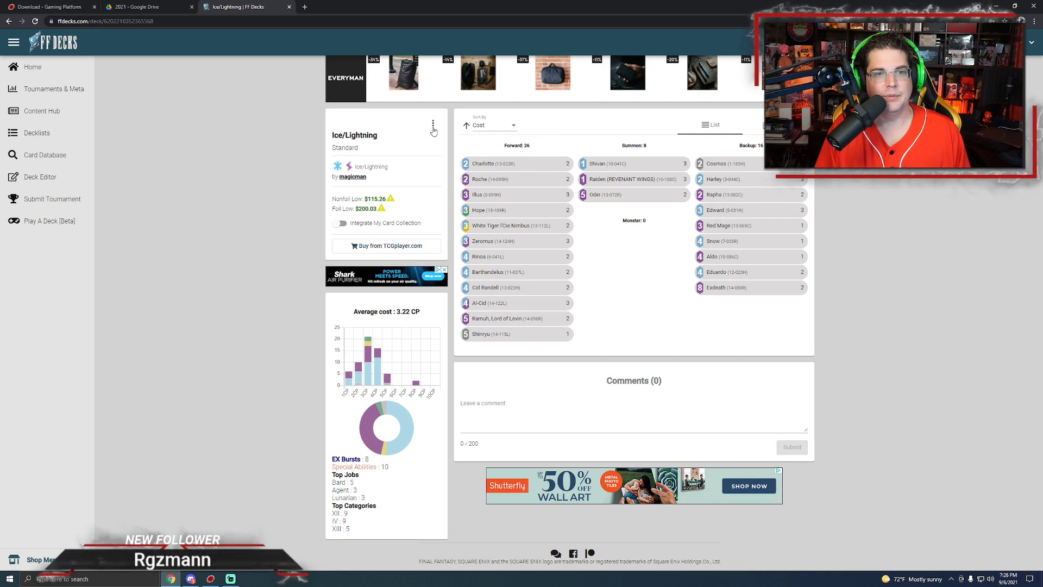
left_click(433, 124)
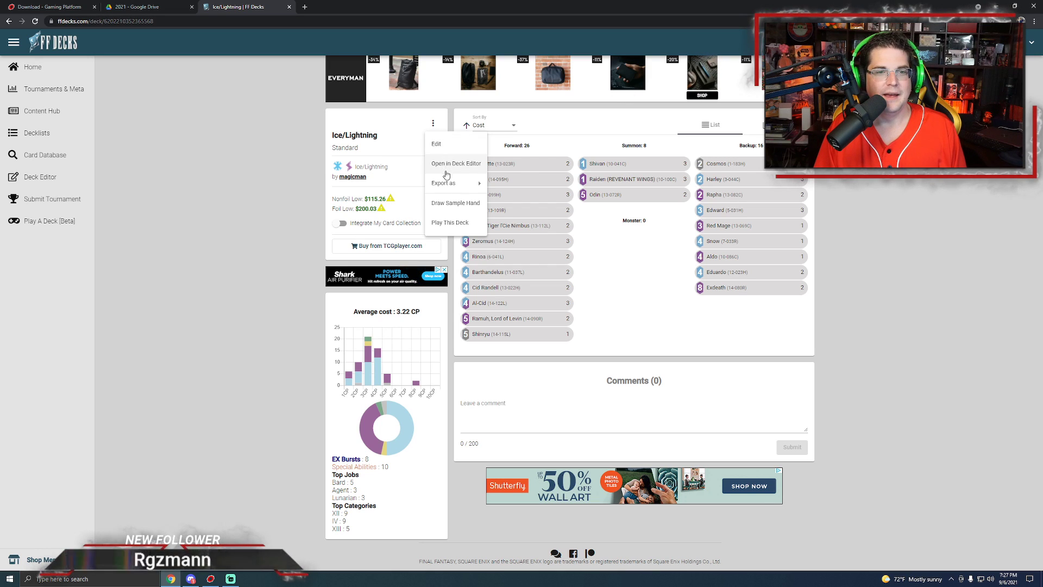
mouse_move(452, 184)
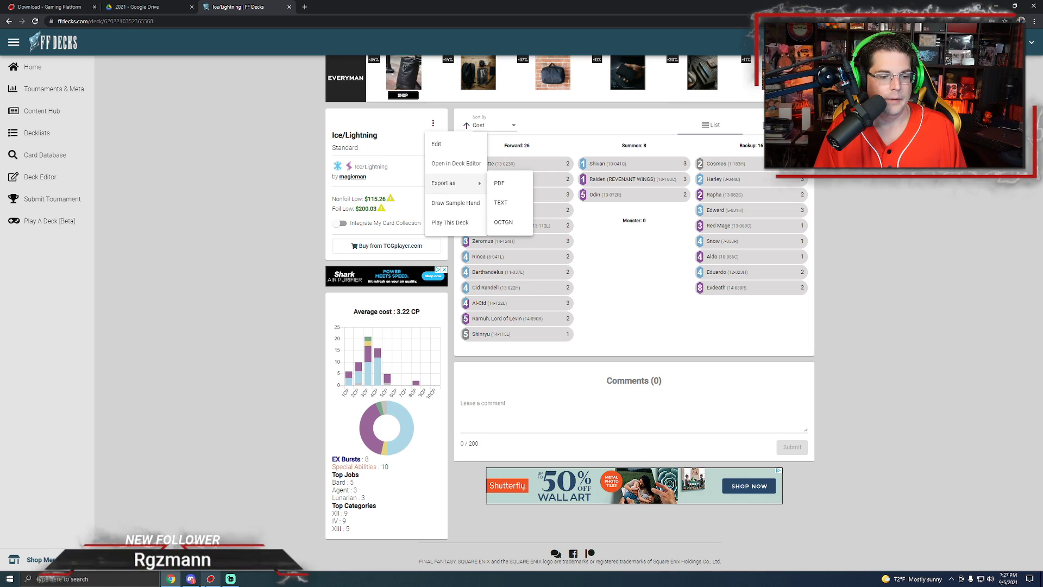
- Switch to OCTGN, open the deck editor, and load the deck "FFXIV Shadowbringers Starter Set - Earth_Lightning Scions"
left_click(217, 580)
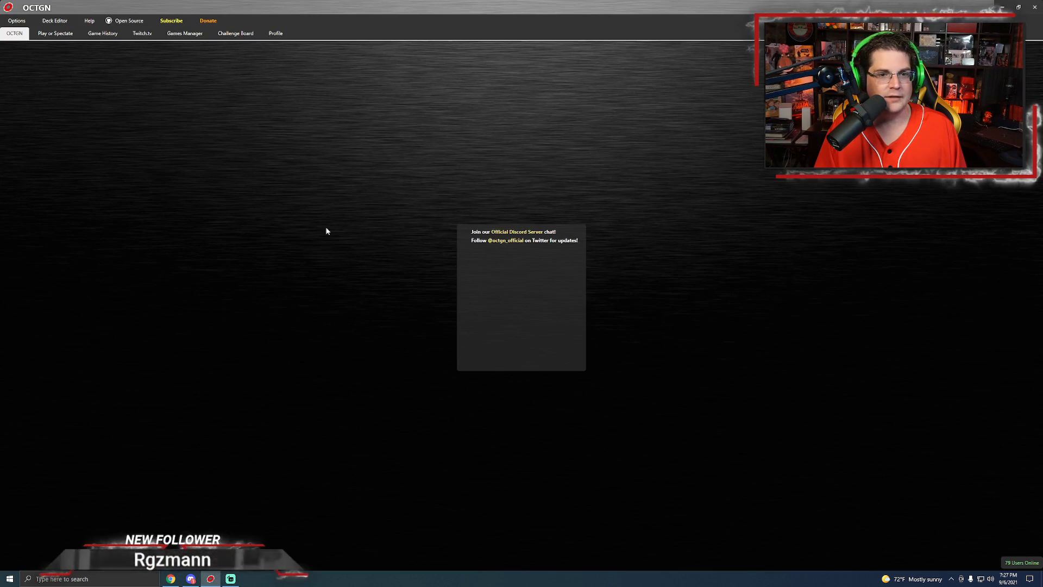
left_click(54, 20)
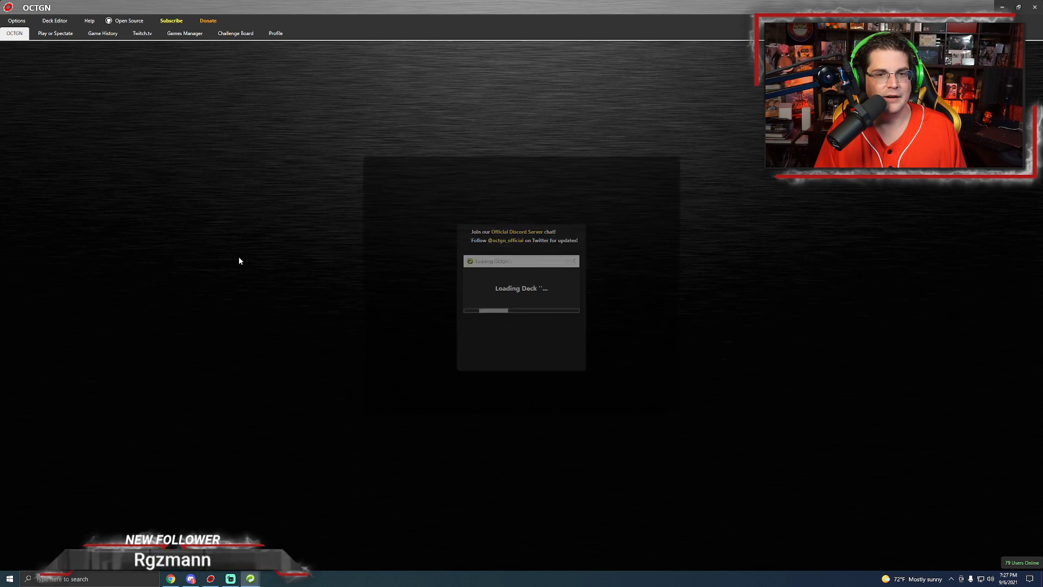
left_click(377, 175)
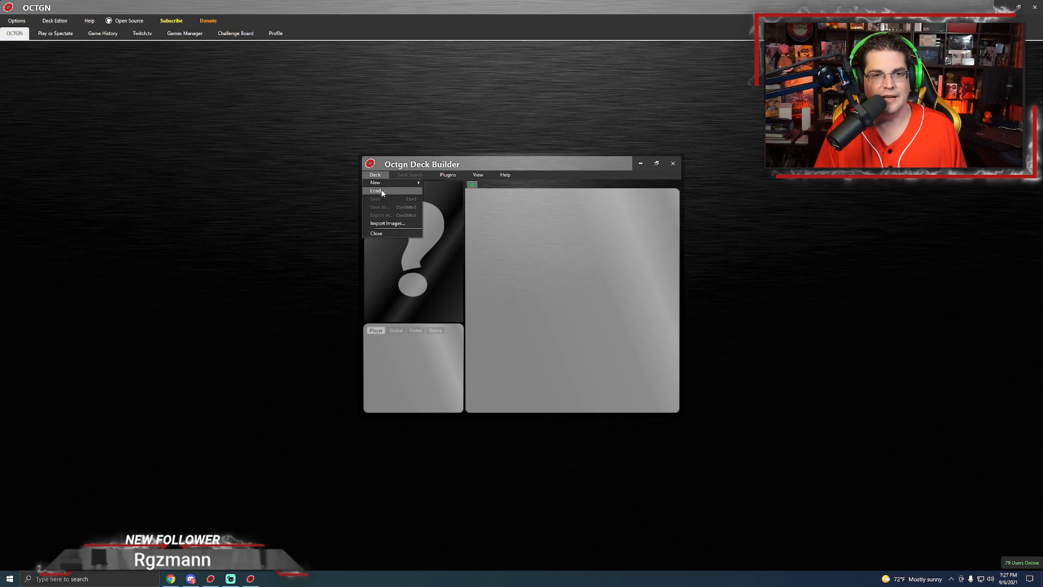
left_click(383, 192)
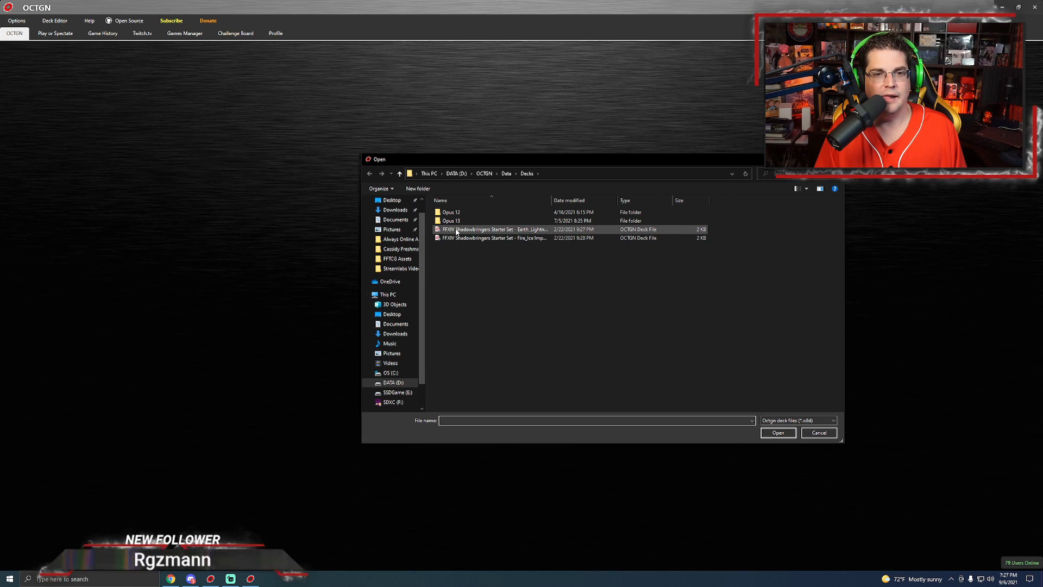
left_click(457, 232)
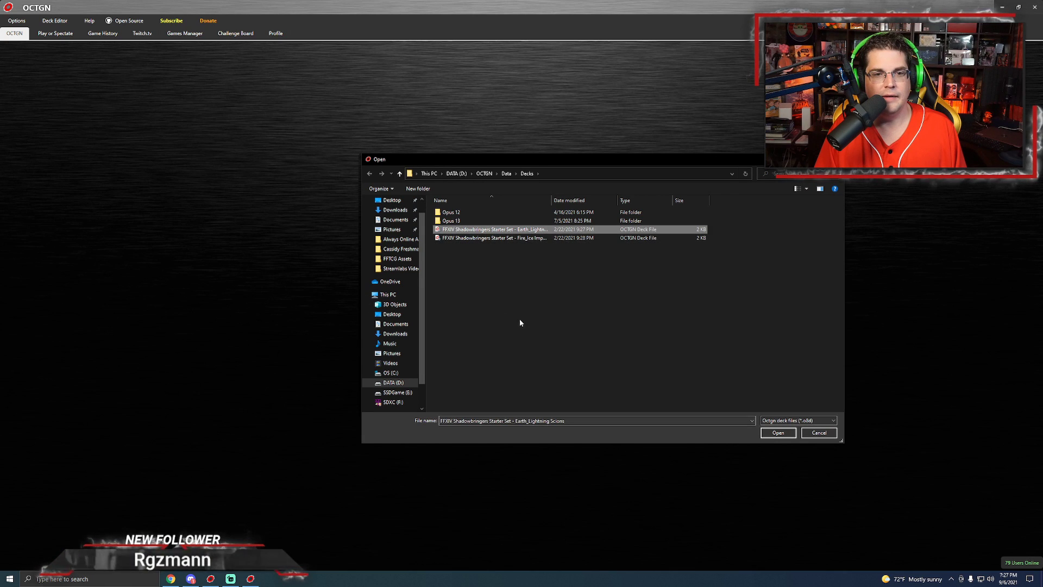
left_click(779, 432)
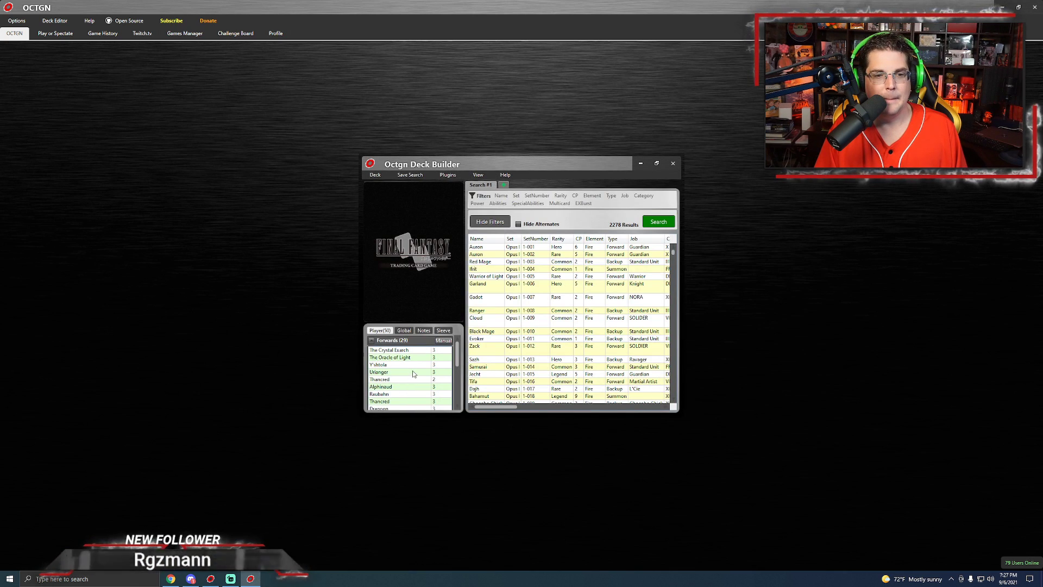
- Review the loaded starter deck's card list and the deck saving options, and close the Deck Builder
scroll(502, 336, "down", 6)
scroll(417, 379, "down", 8)
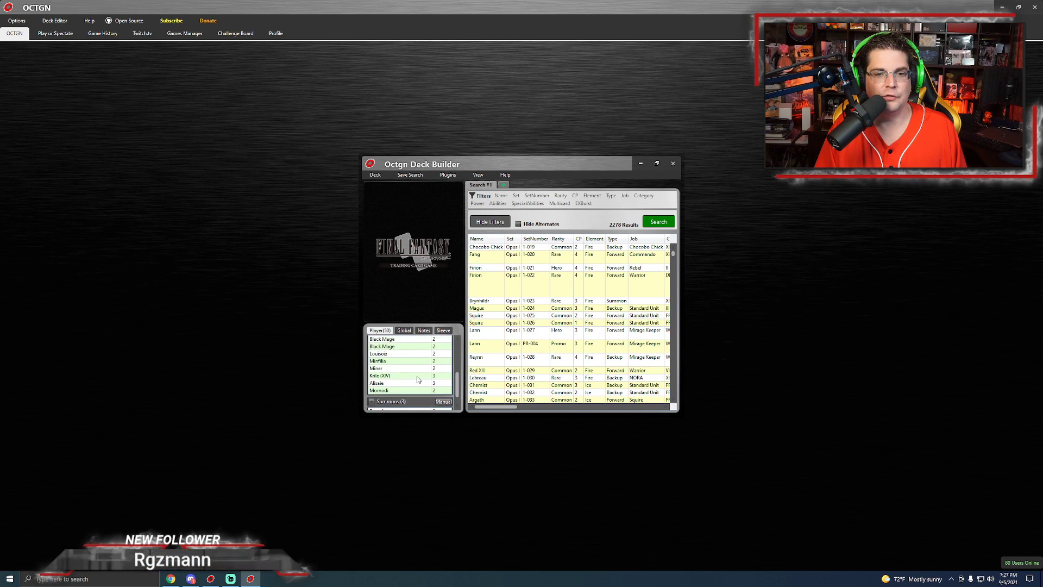
scroll(418, 380, "up", 8)
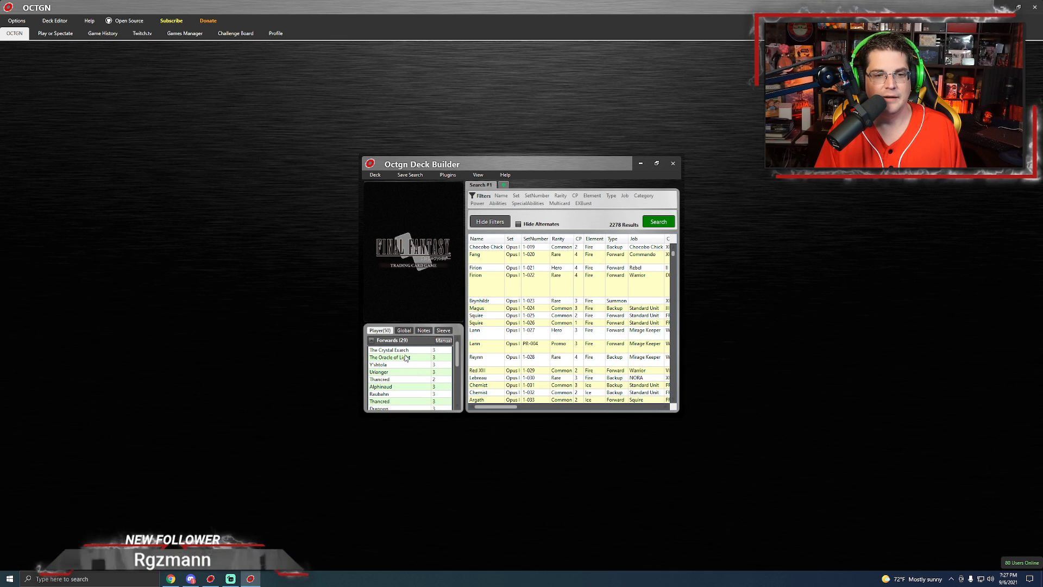
scroll(406, 354, "down", 7)
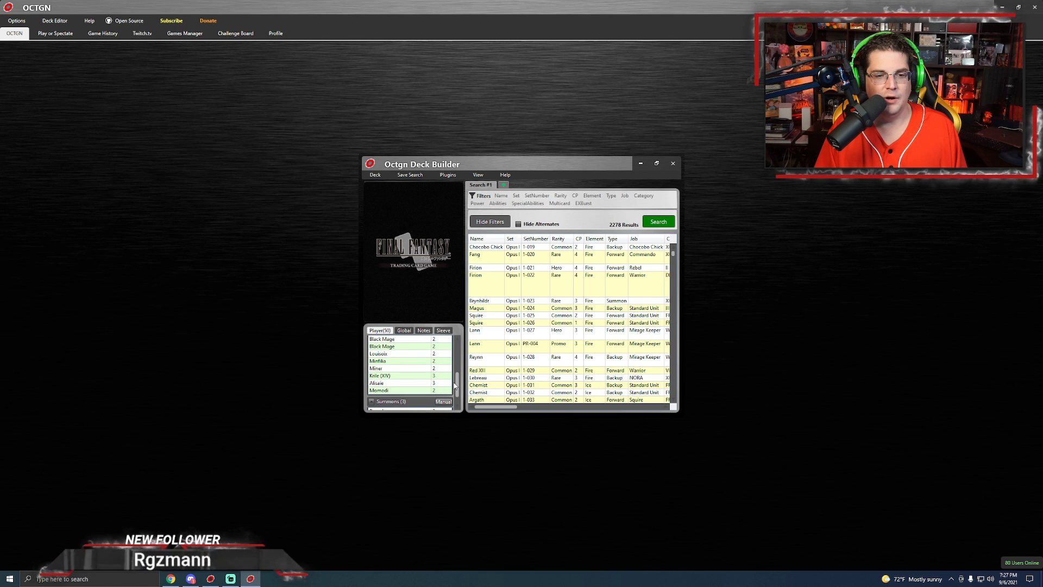
left_click_drag(456, 383, 456, 350)
left_click(375, 175)
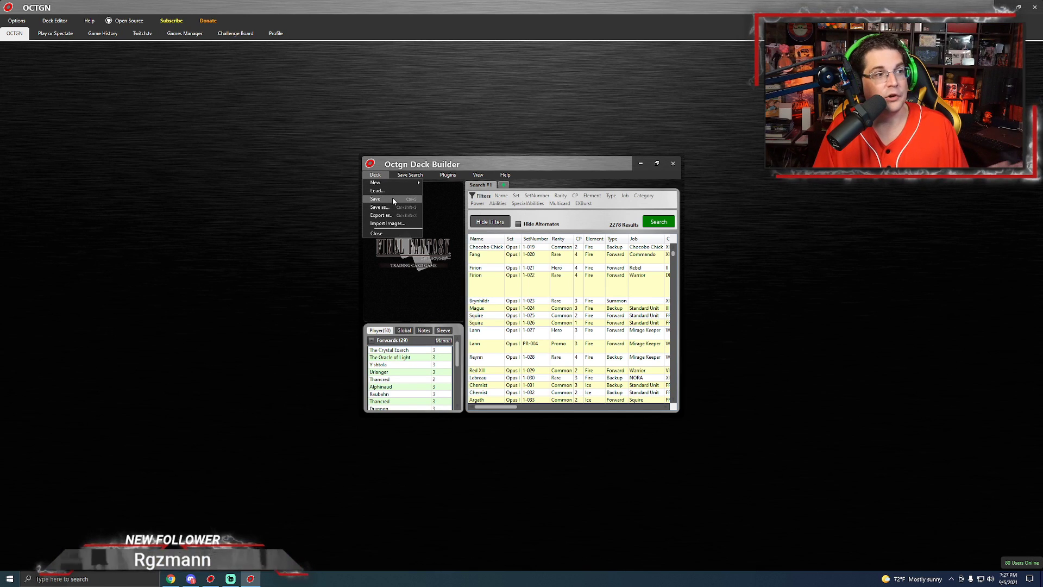
left_click(672, 163)
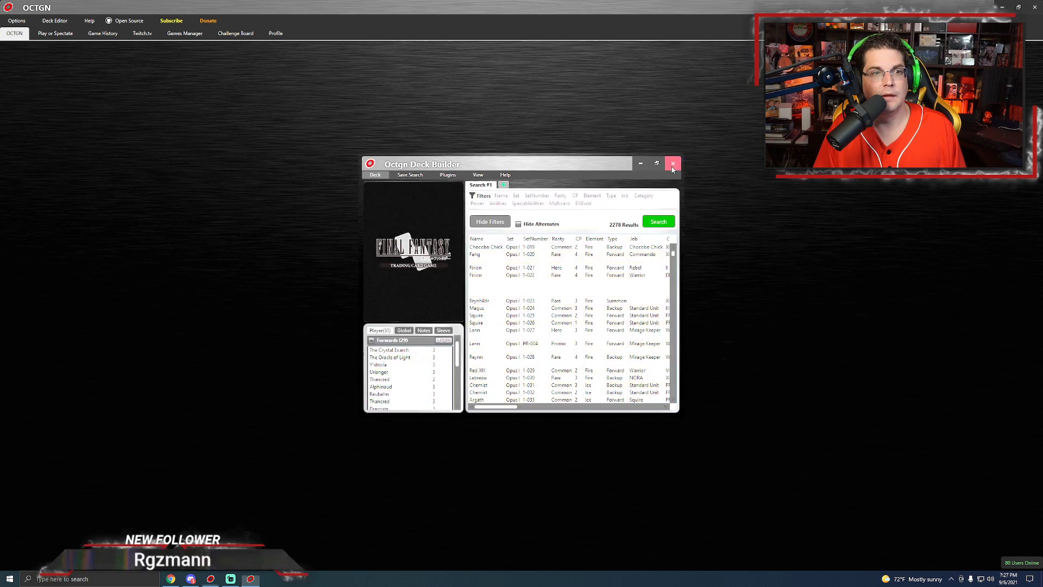
left_click(673, 163)
- Return to FF Decks in Chrome and open the Joker Comics&Games Tournament from the Tournaments & Meta list
left_click(172, 579)
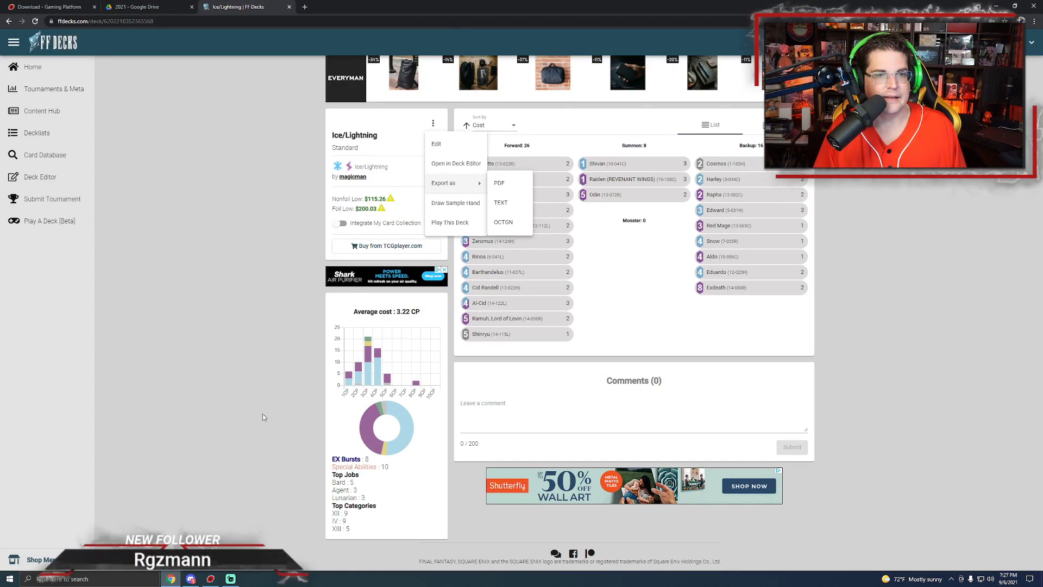
left_click(256, 204)
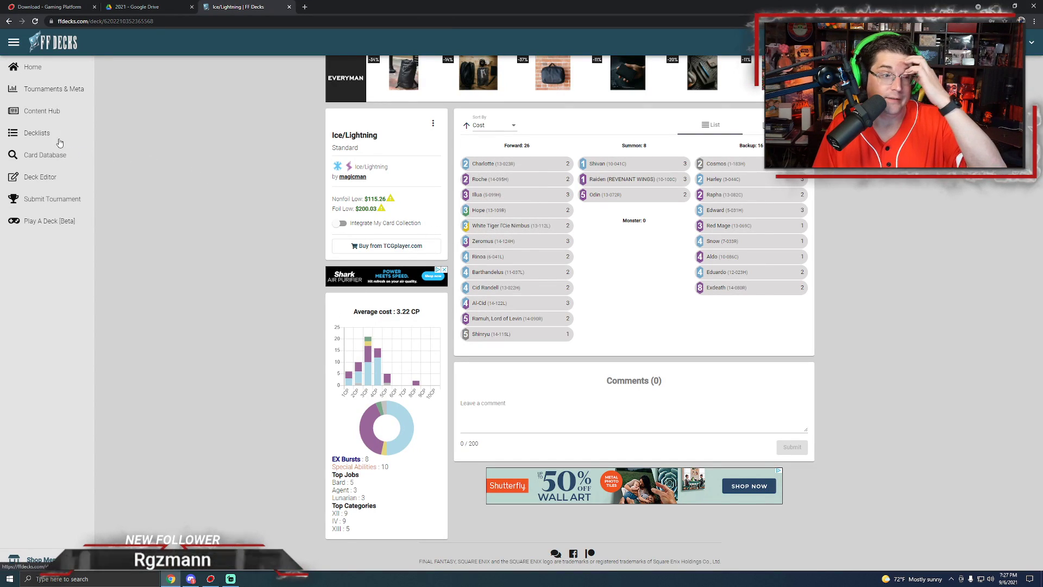
left_click(59, 90)
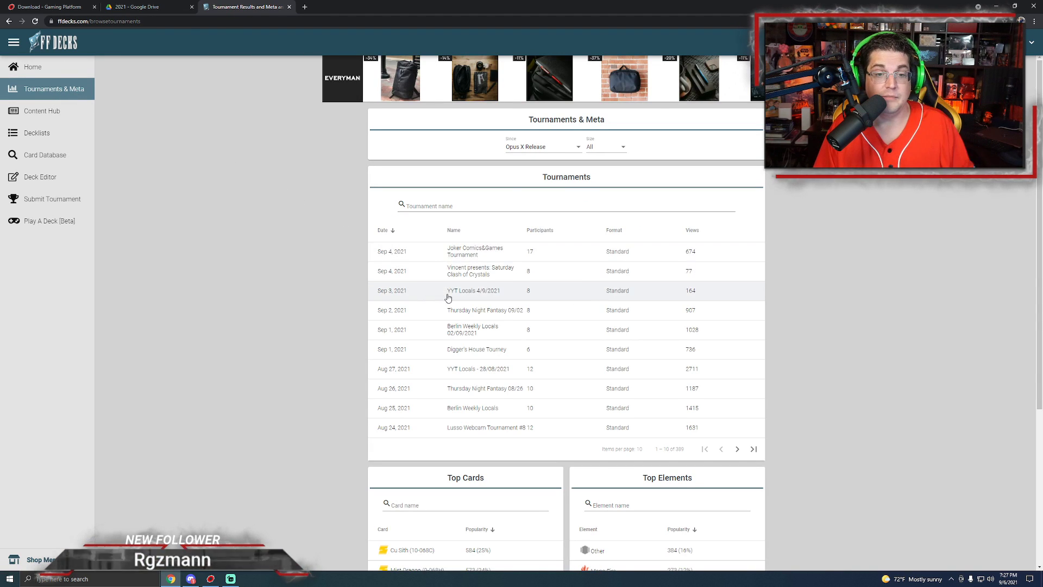
left_click(462, 254)
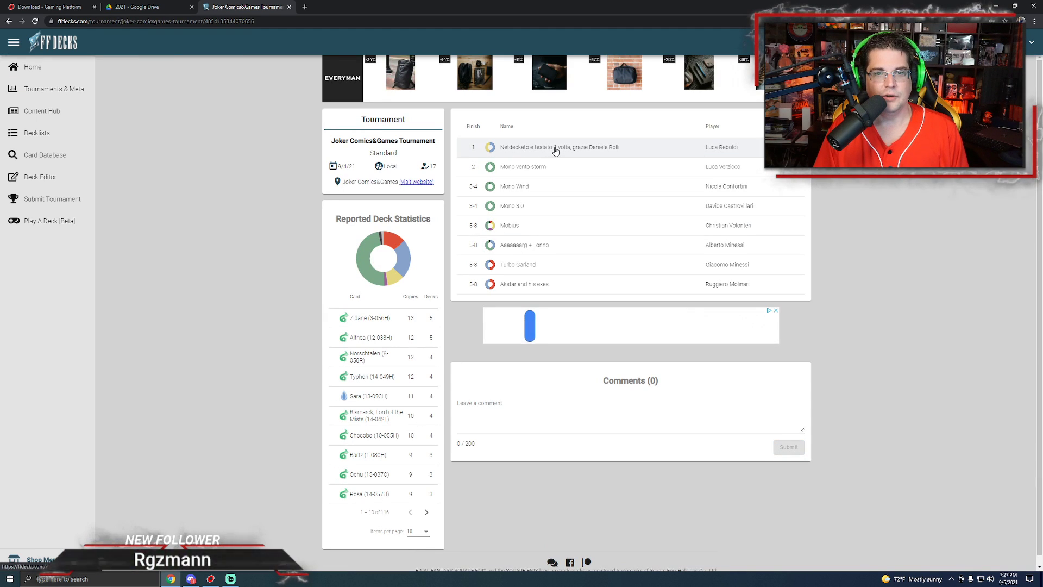
- Open the first-place deck from the Joker Comics&Games Tournament results and bring up its export formats
left_click(555, 151)
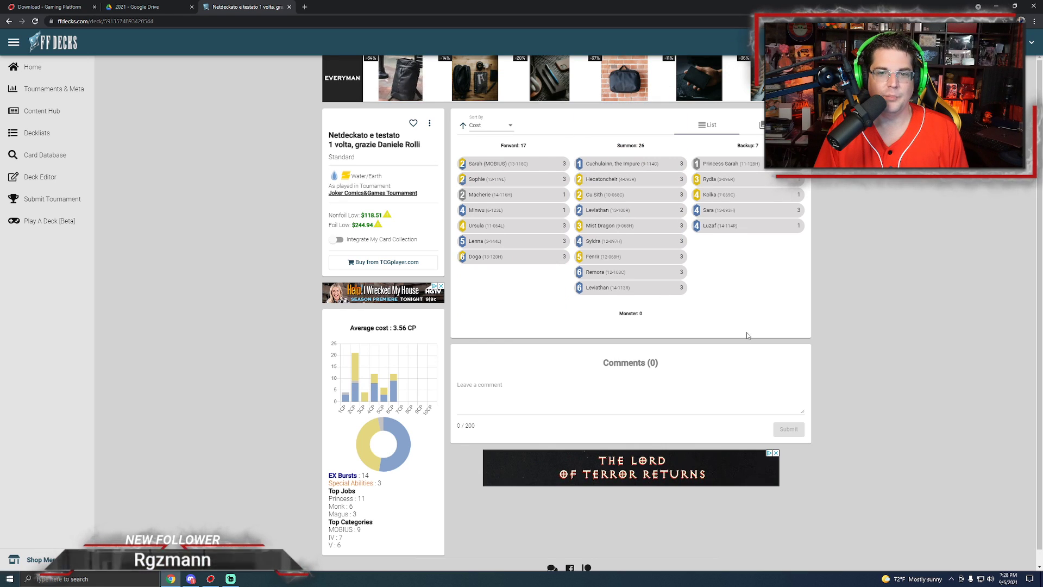
left_click(431, 126)
mouse_move(448, 164)
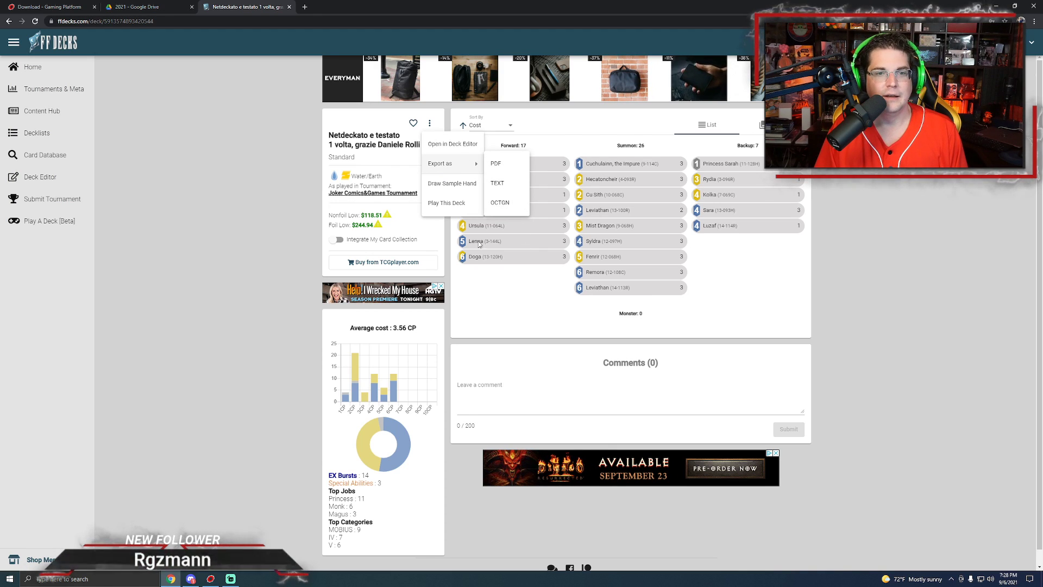
- Draw a sample hand from the Water/Earth deck, and bring up the OCTGN option among its export formats
left_click(452, 183)
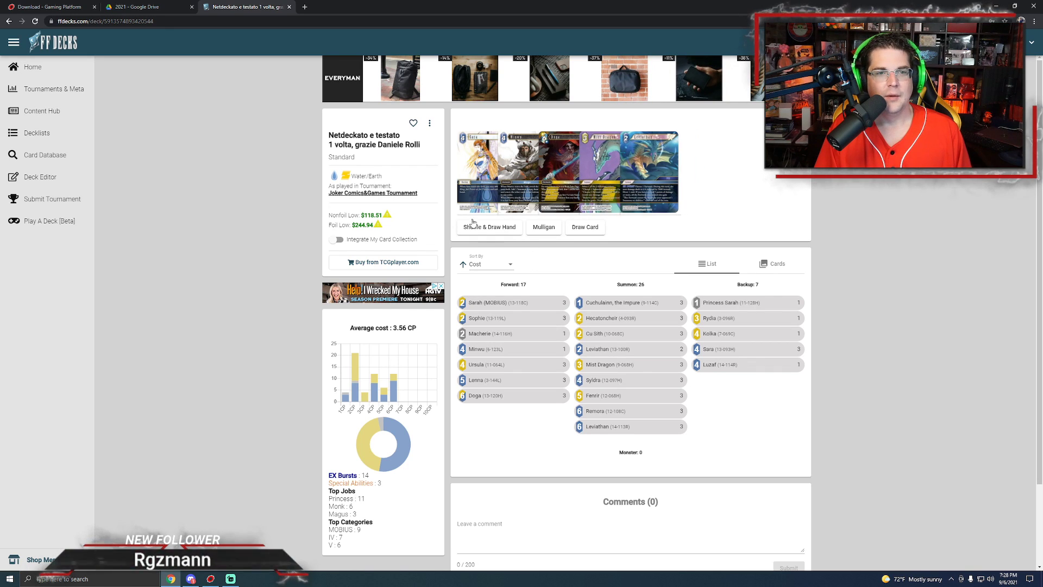
left_click(429, 123)
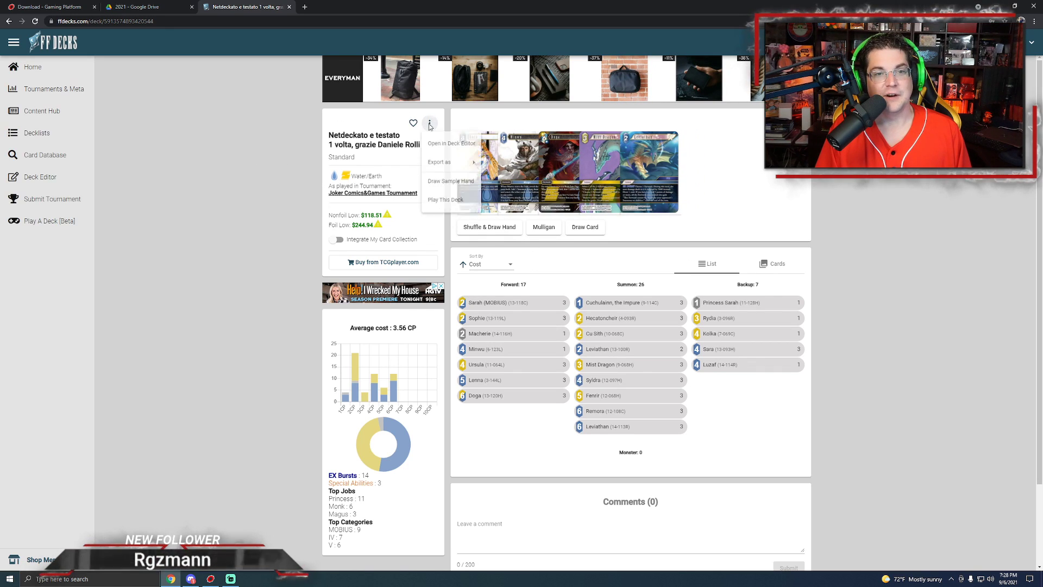
mouse_move(457, 165)
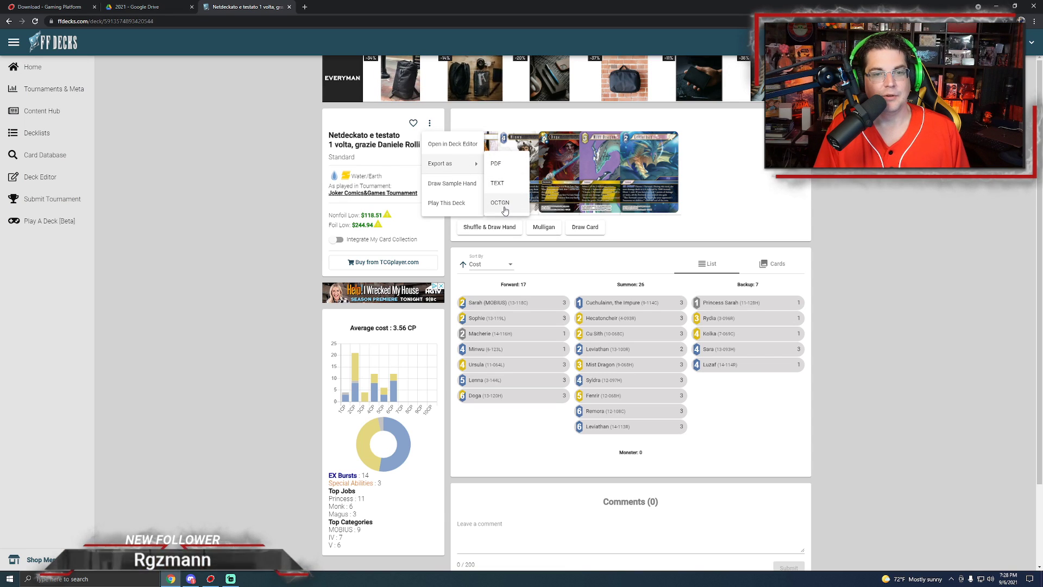
- Close the FF Decks, Google Drive and OCTGN download pages in Chrome to return to the OCTGN main window
left_click(289, 7)
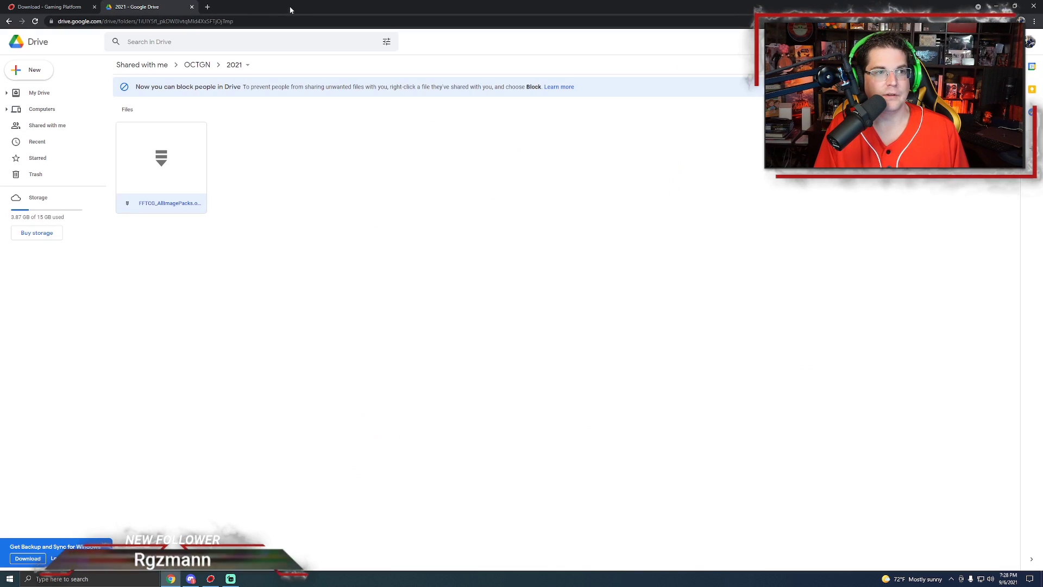
left_click(192, 7)
left_click(95, 8)
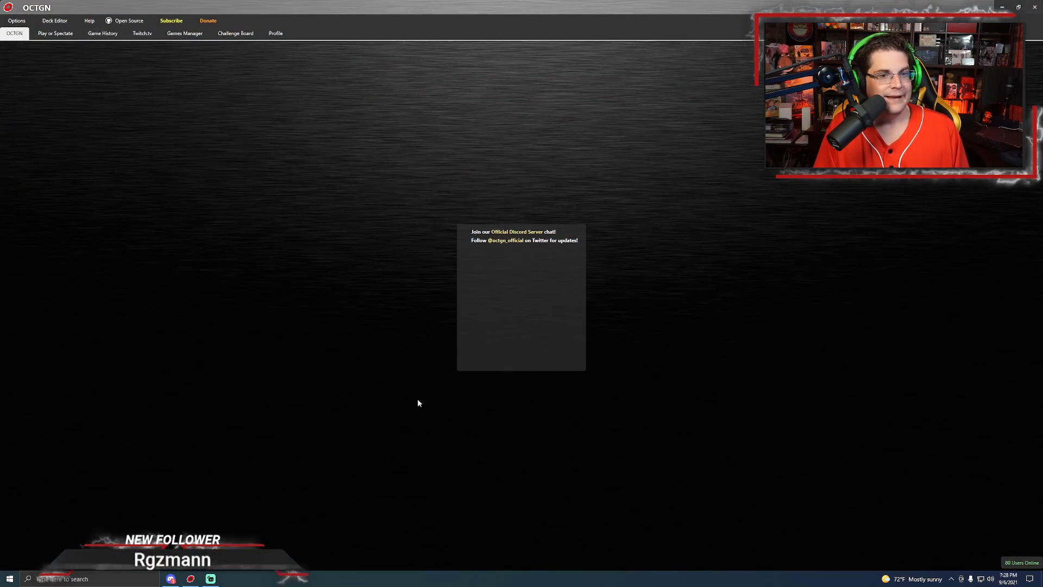